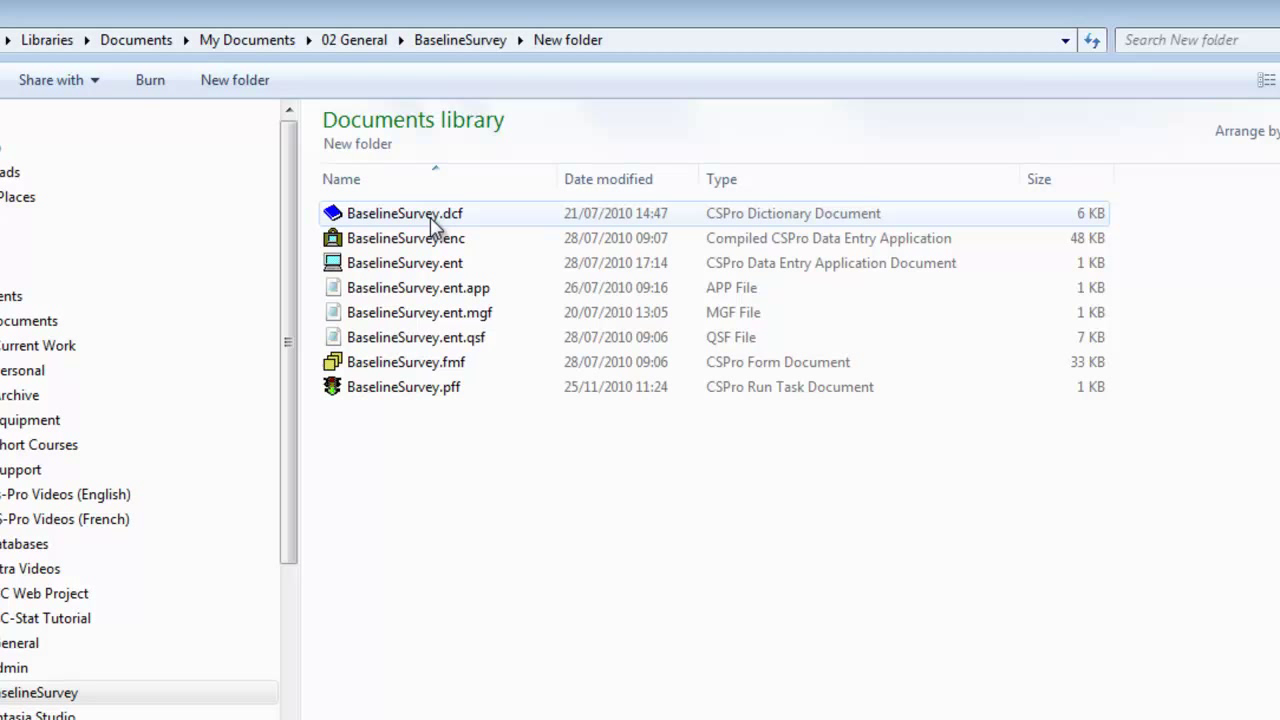
right_click(430, 218)
mouse_move(586, 271)
left_click(866, 286)
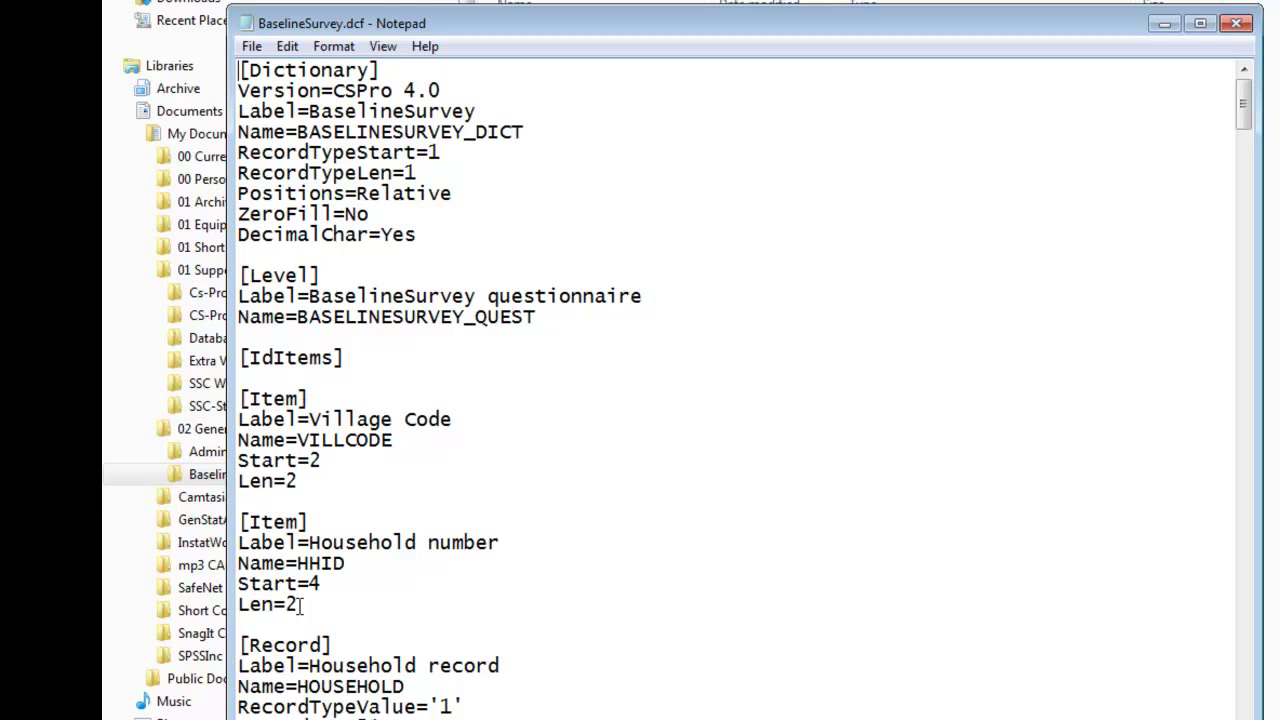
scroll(646, 449, "down", 9)
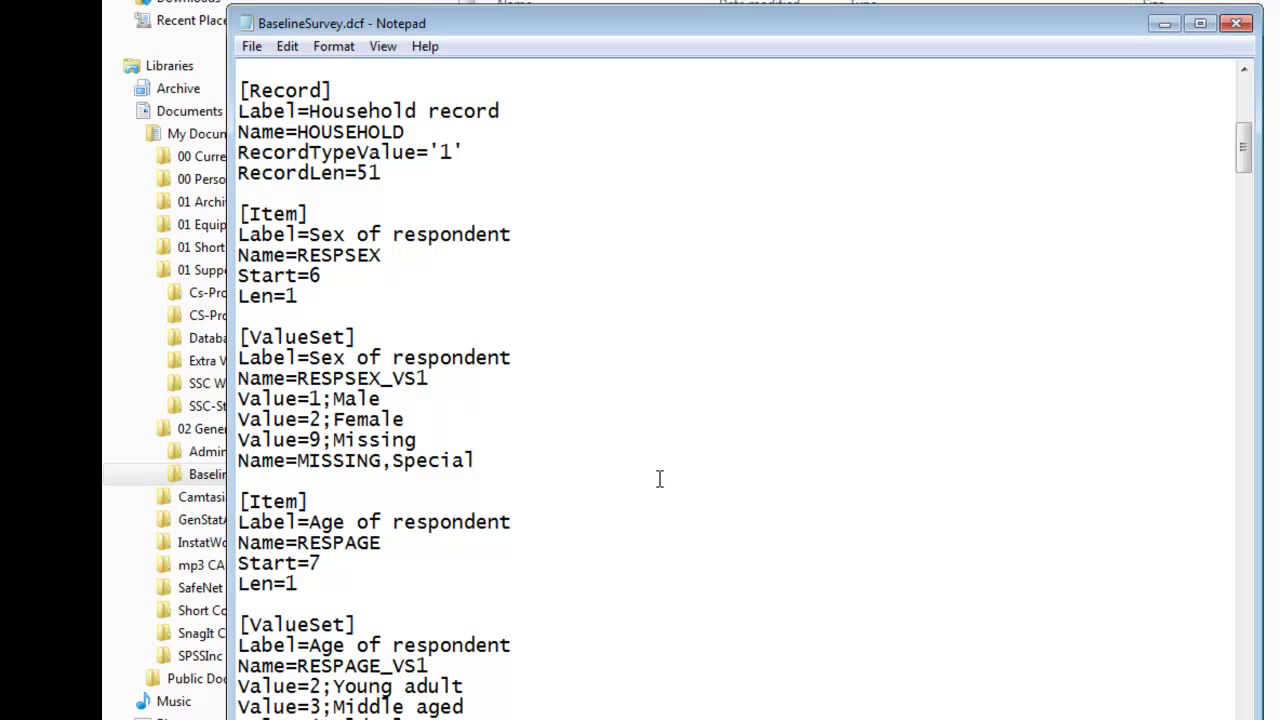
scroll(659, 479, "up", 9)
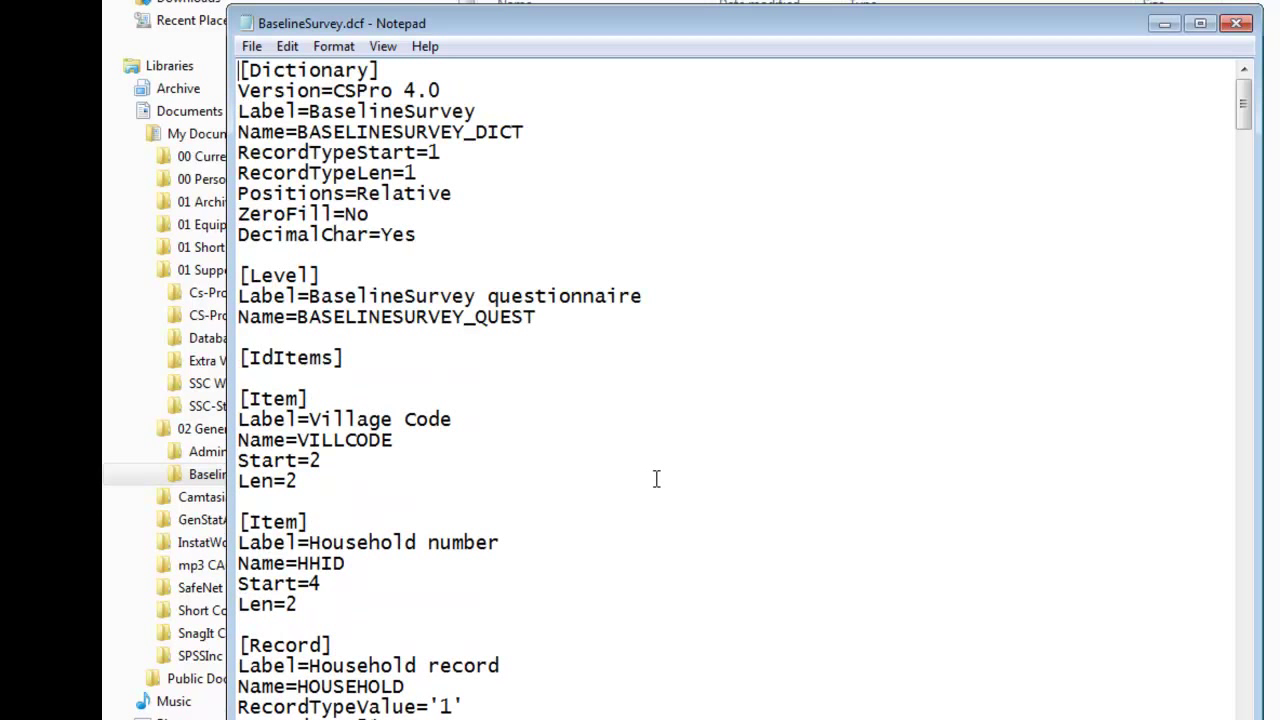
left_click(1237, 24)
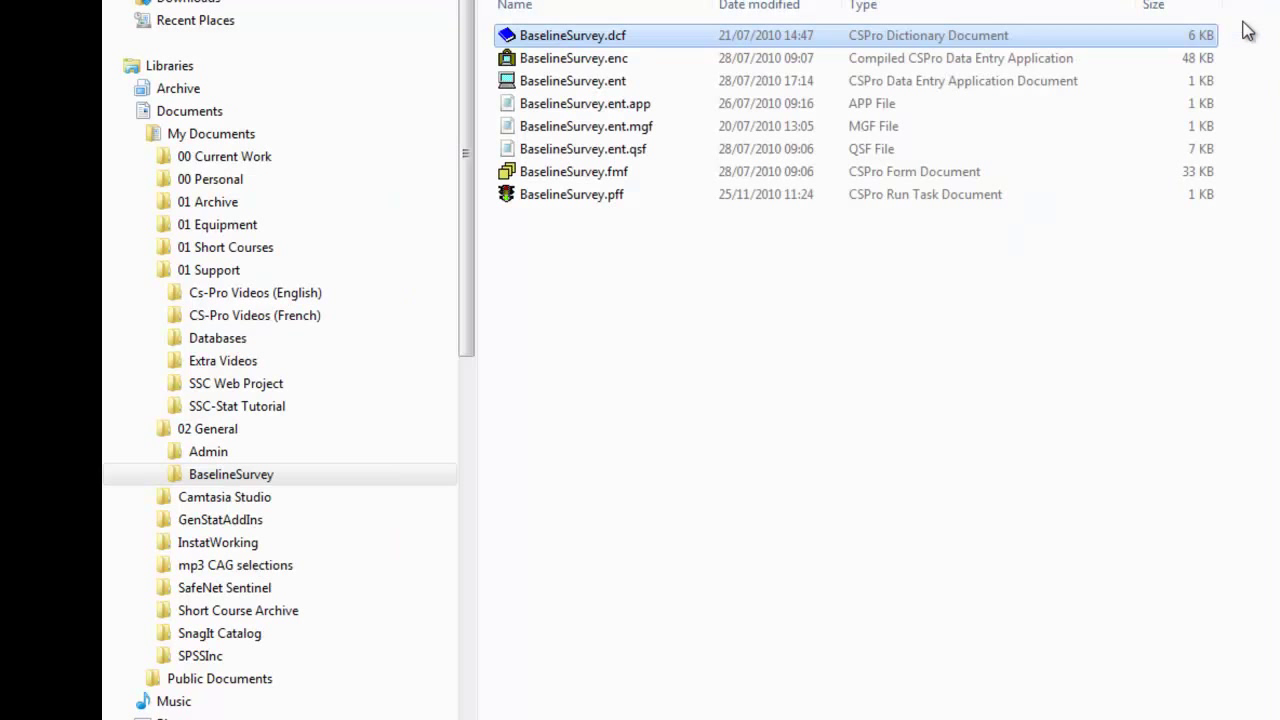
double_click(615, 38)
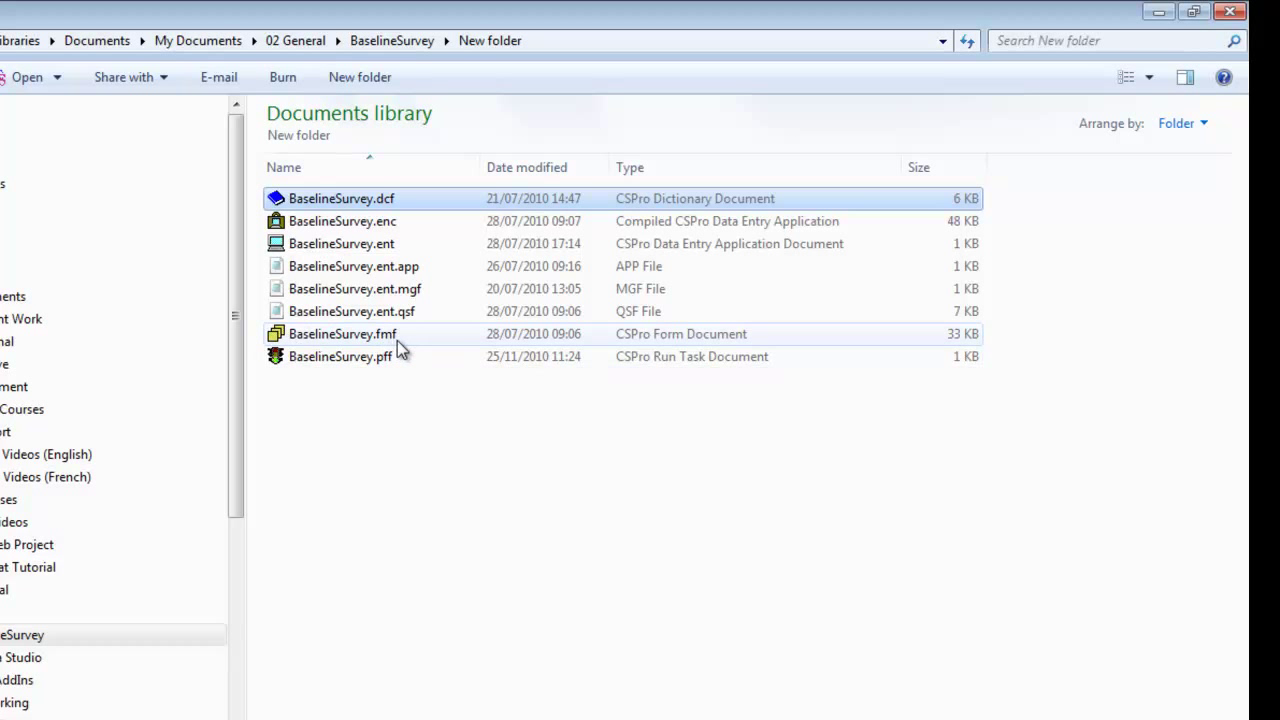
right_click(397, 340)
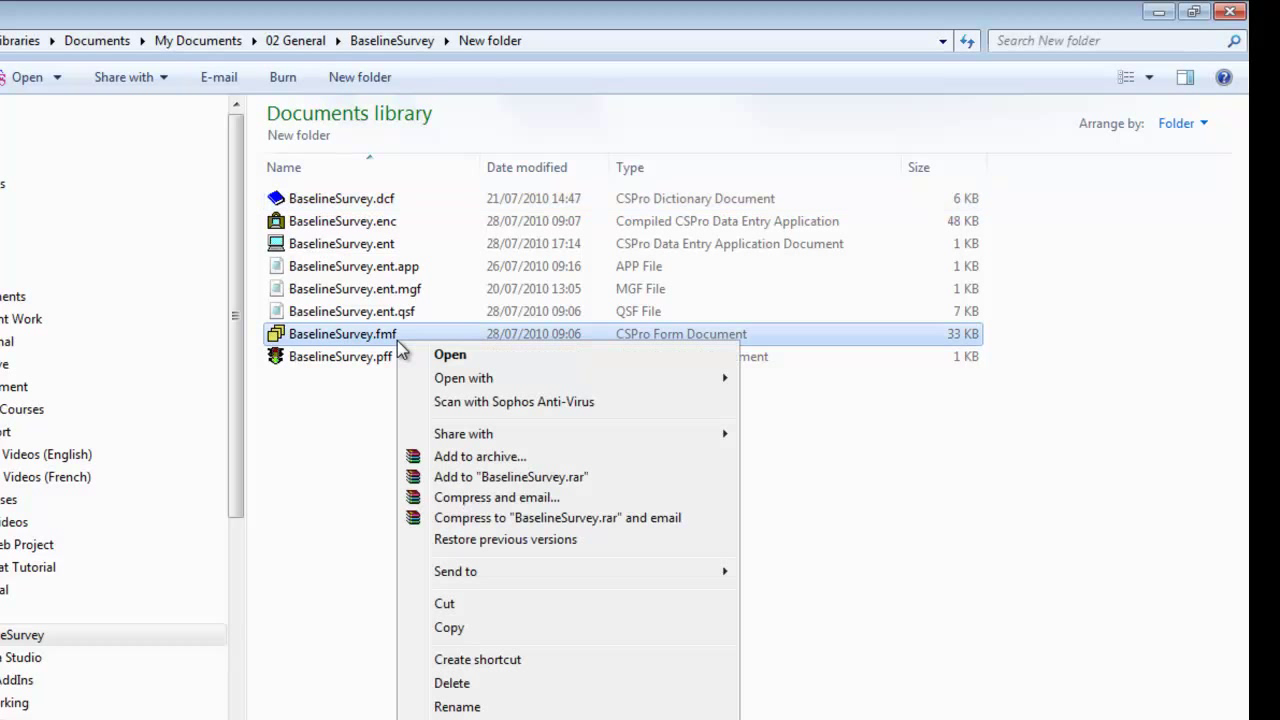
mouse_move(496, 379)
left_click(796, 401)
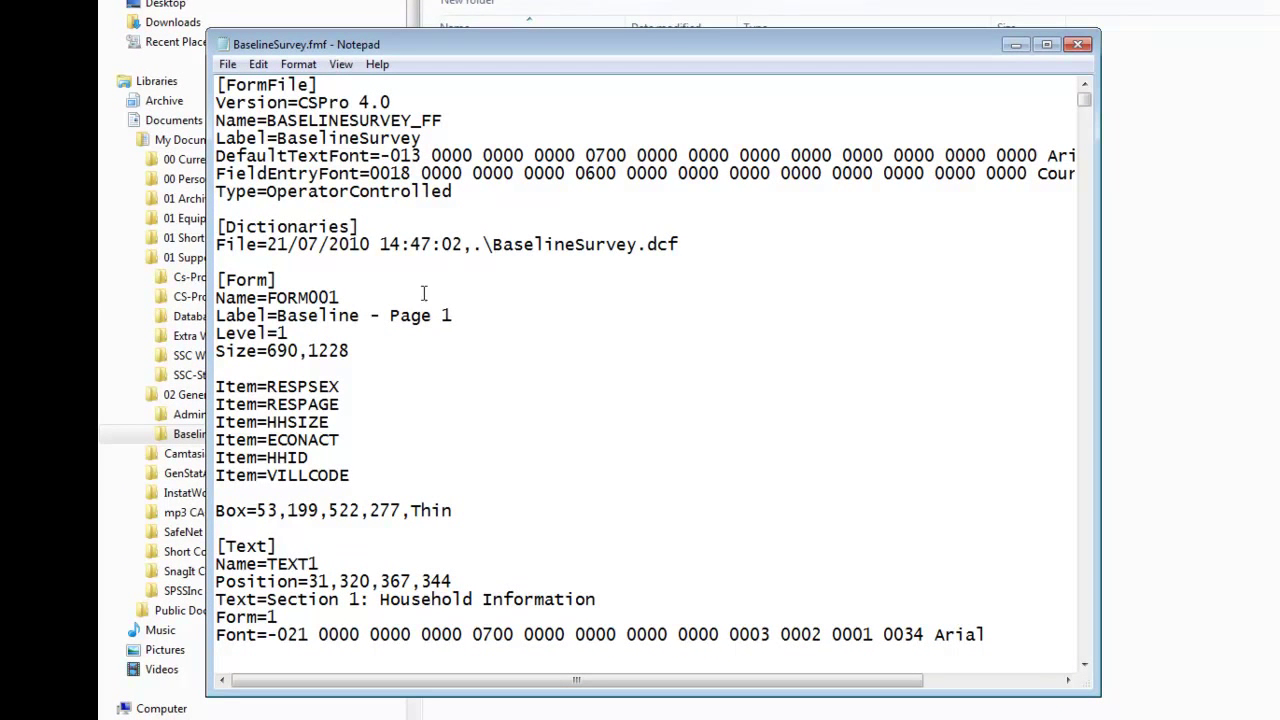
left_click_drag(726, 246, 391, 248)
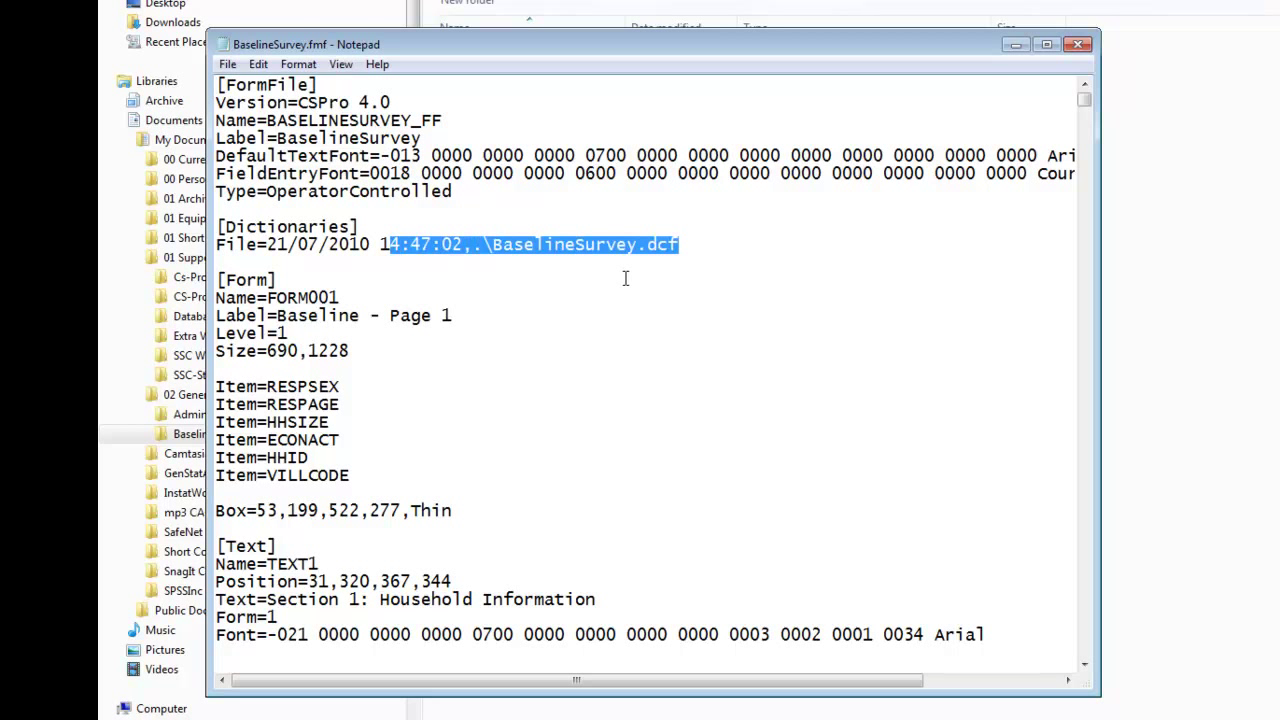
left_click(1079, 46)
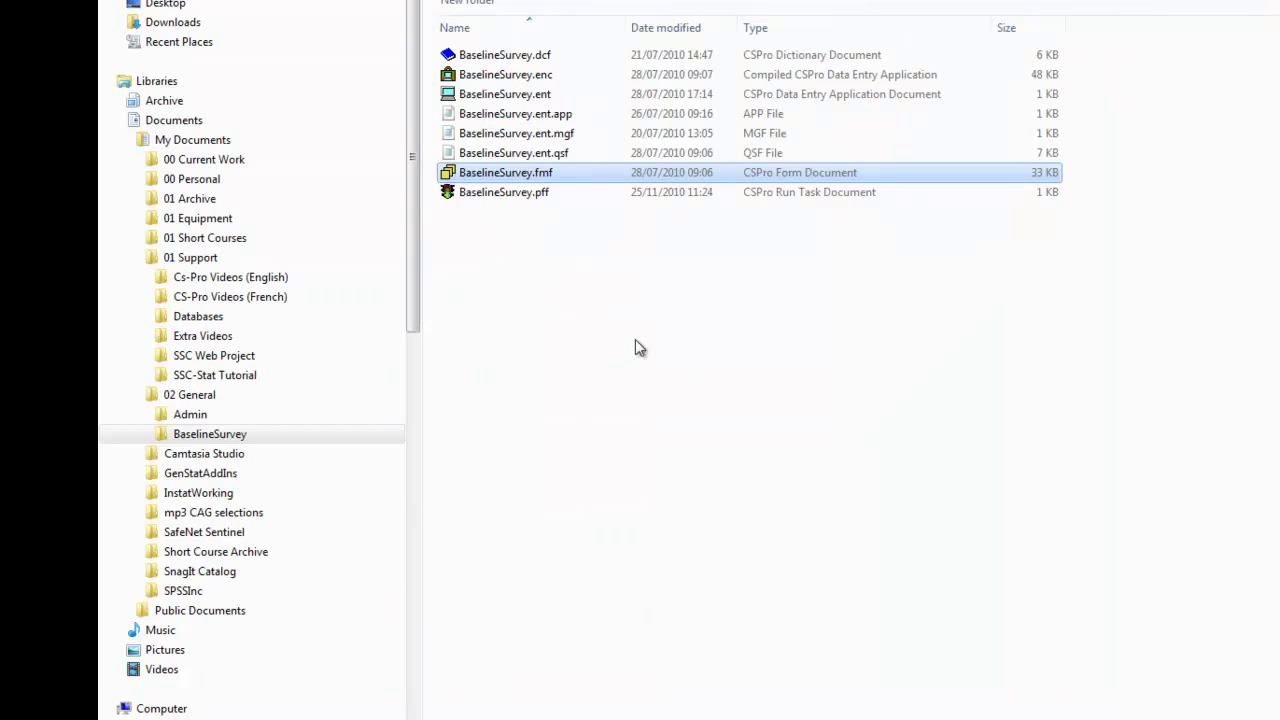
double_click(513, 175)
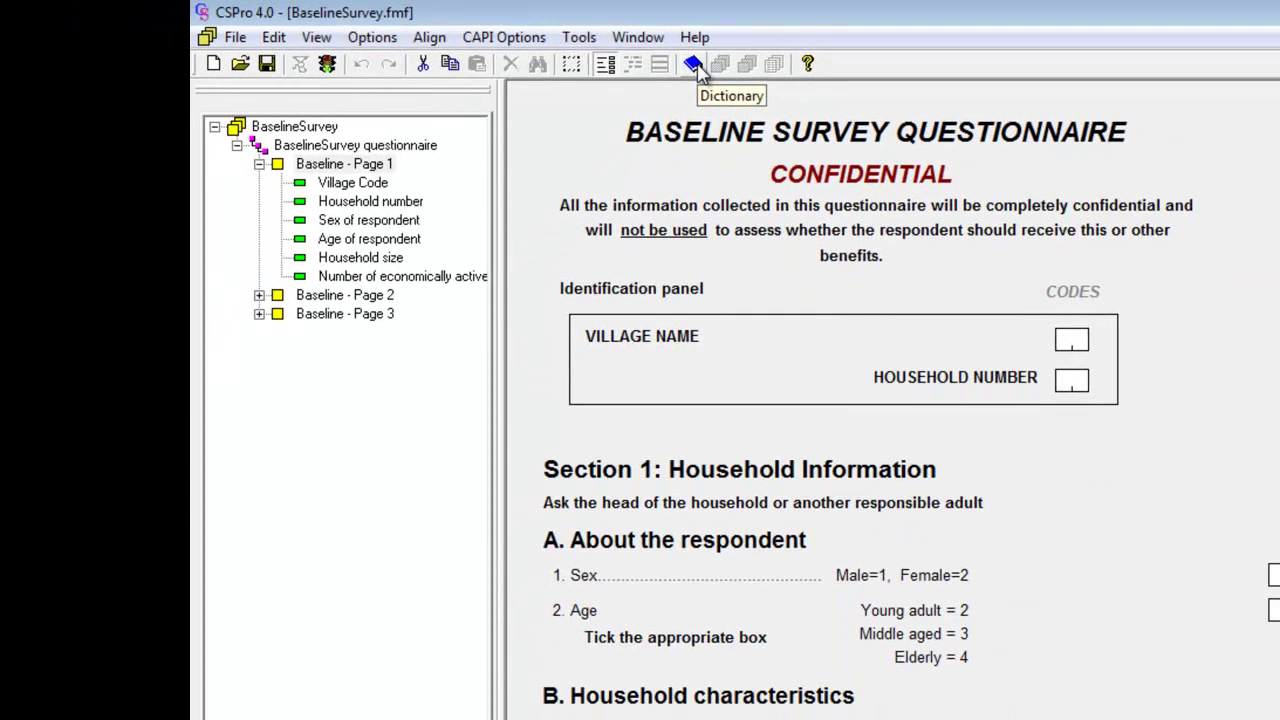
left_click(693, 64)
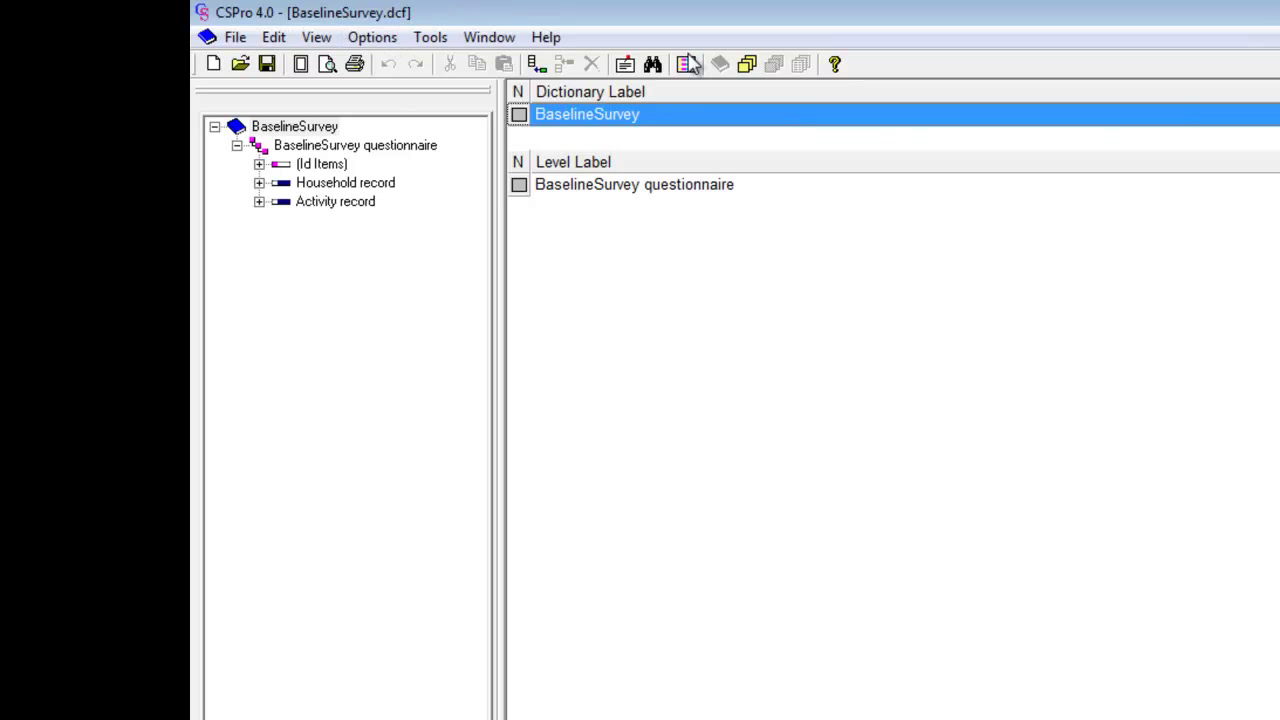
left_click(757, 70)
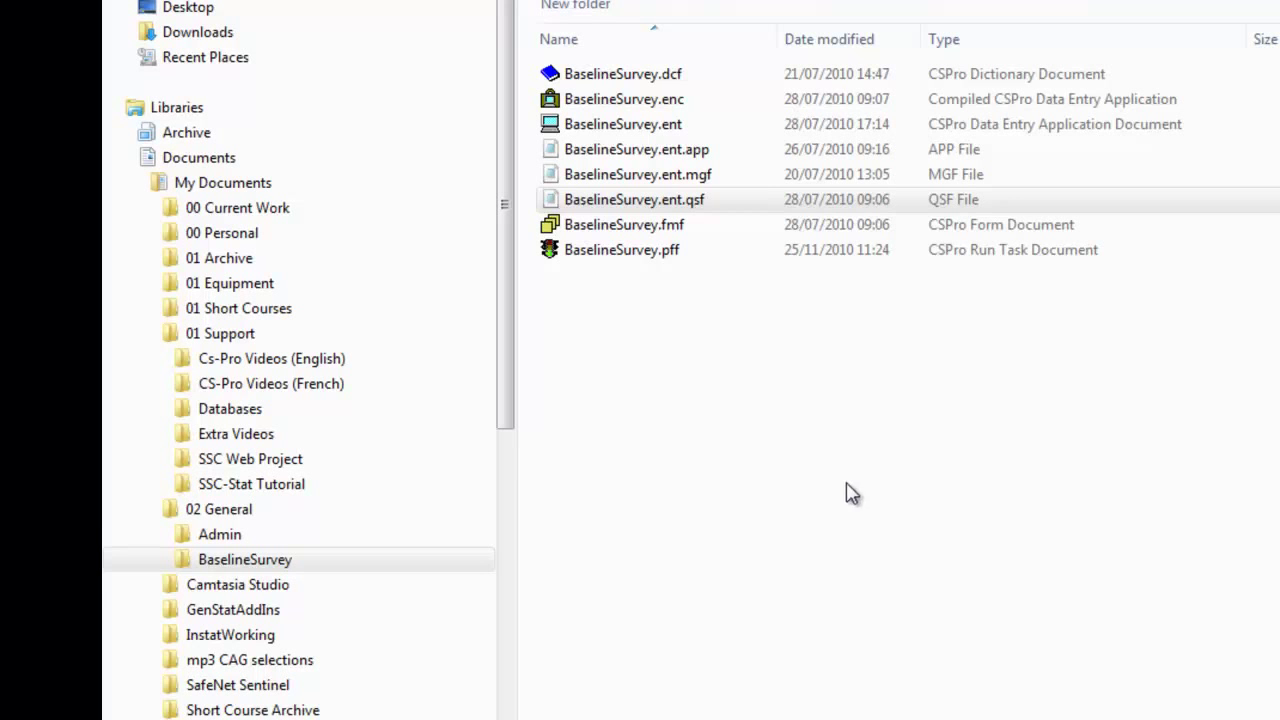
Step: Open BaselineSurvey.ent in Notepad as plain text
right_click(643, 130)
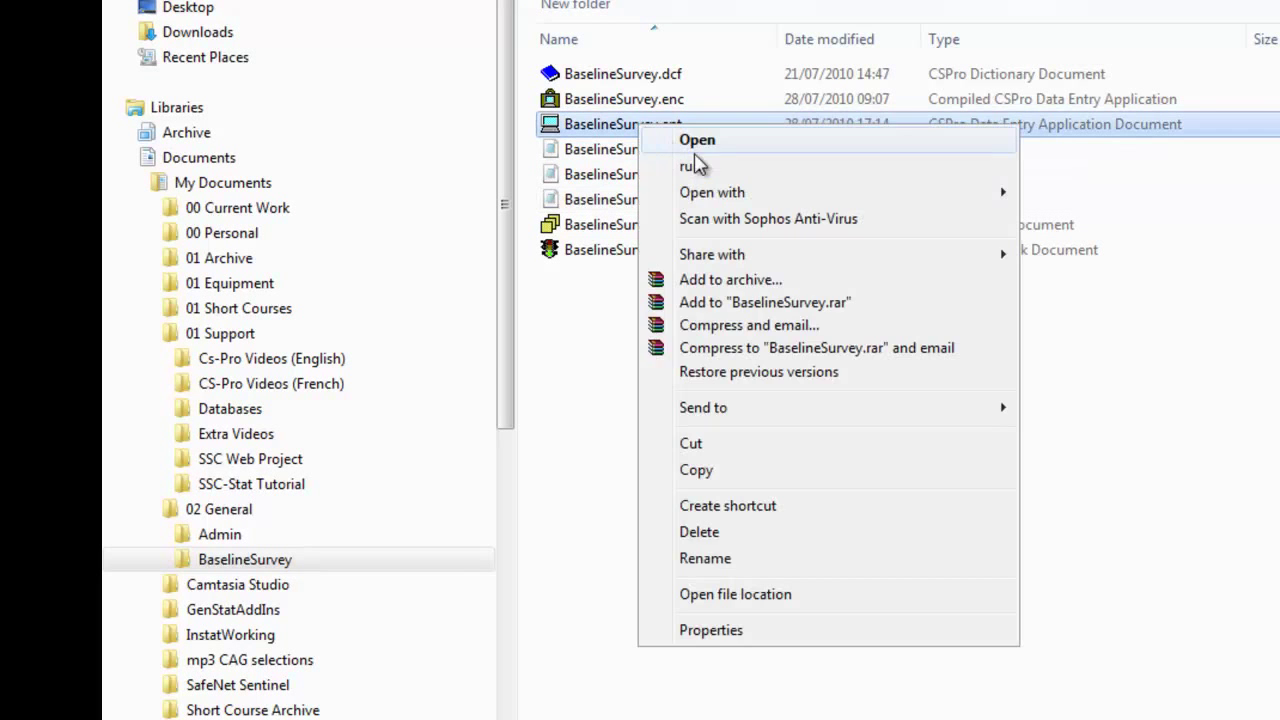
mouse_move(686, 192)
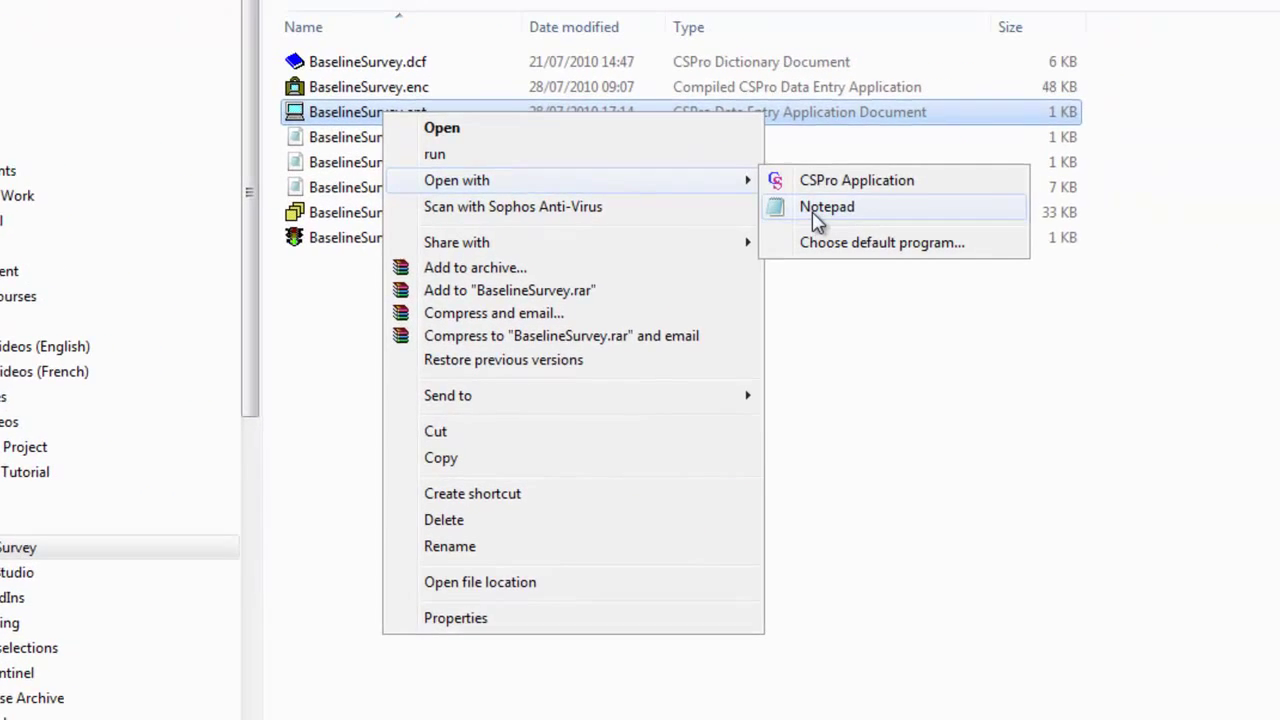
left_click(820, 210)
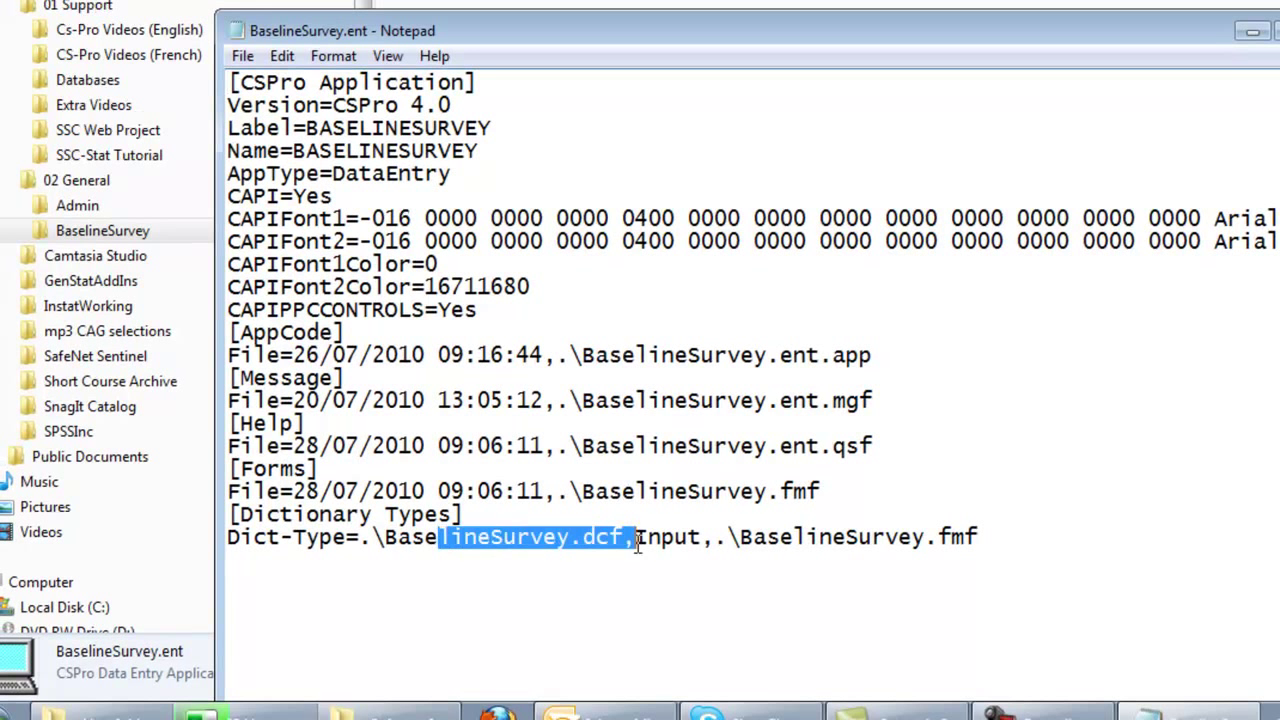
Step: Highlight the dictionary, form, app, message and help file references in BaselineSurvey.ent
left_click_drag(441, 538, 636, 538)
left_click_drag(880, 537, 1066, 549)
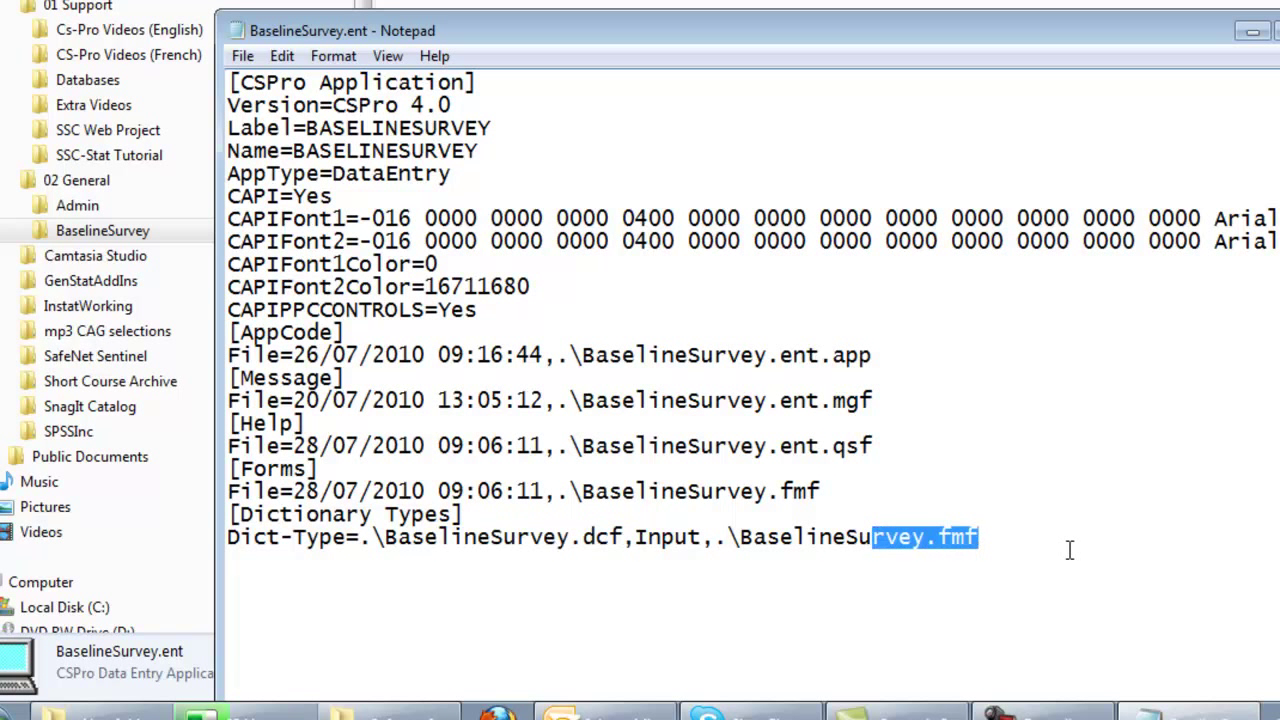
left_click_drag(570, 355, 902, 470)
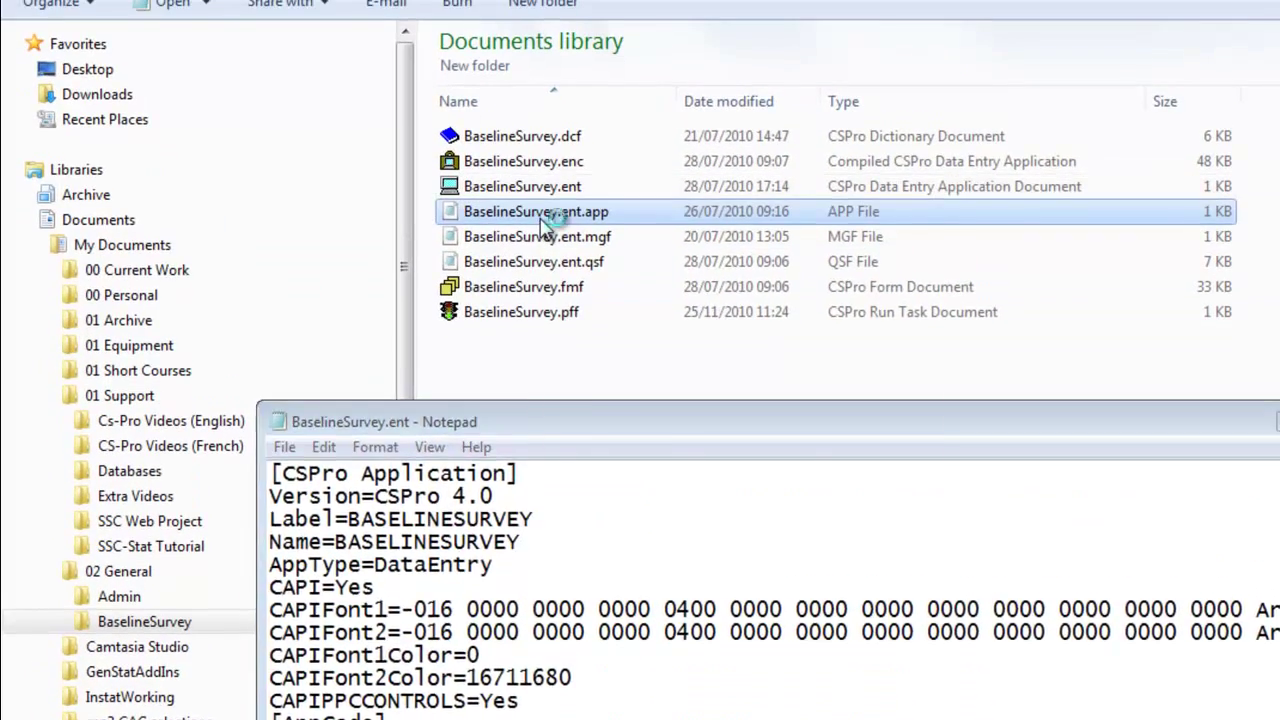
Step: View BaselineSurvey.ent.app as plain text in Notepad
right_click(541, 217)
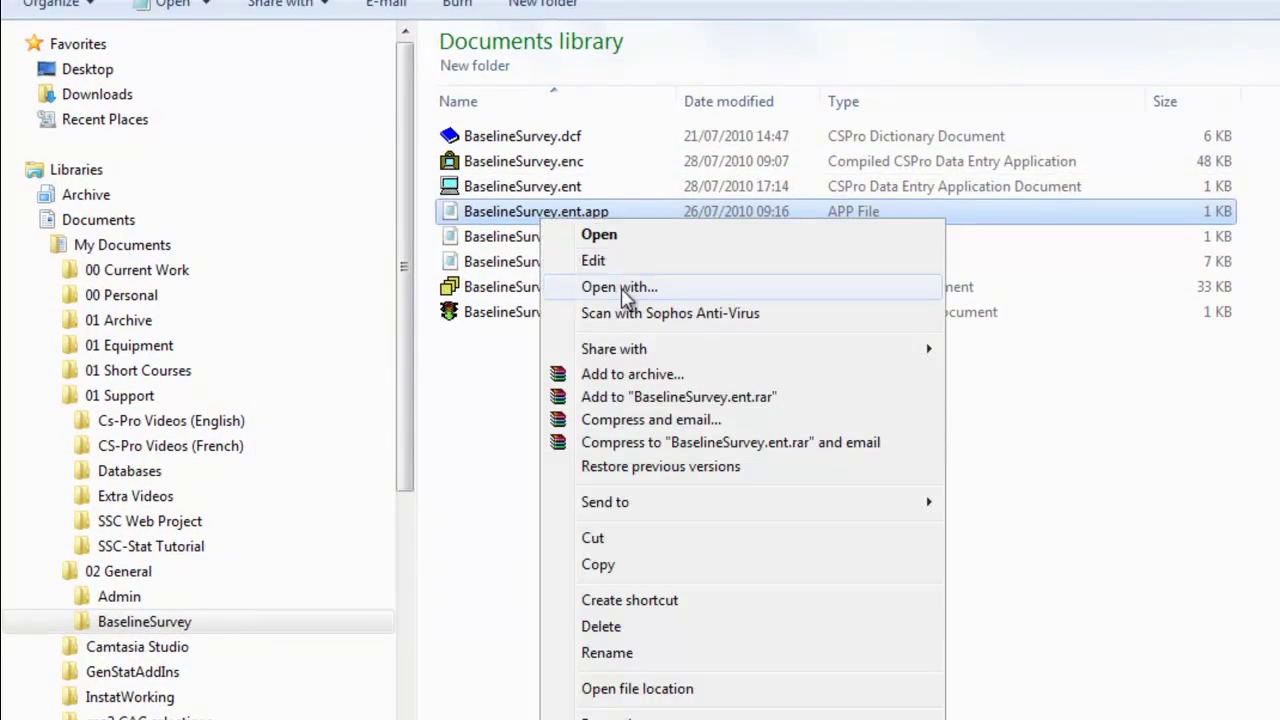
left_click(620, 287)
left_click(907, 719)
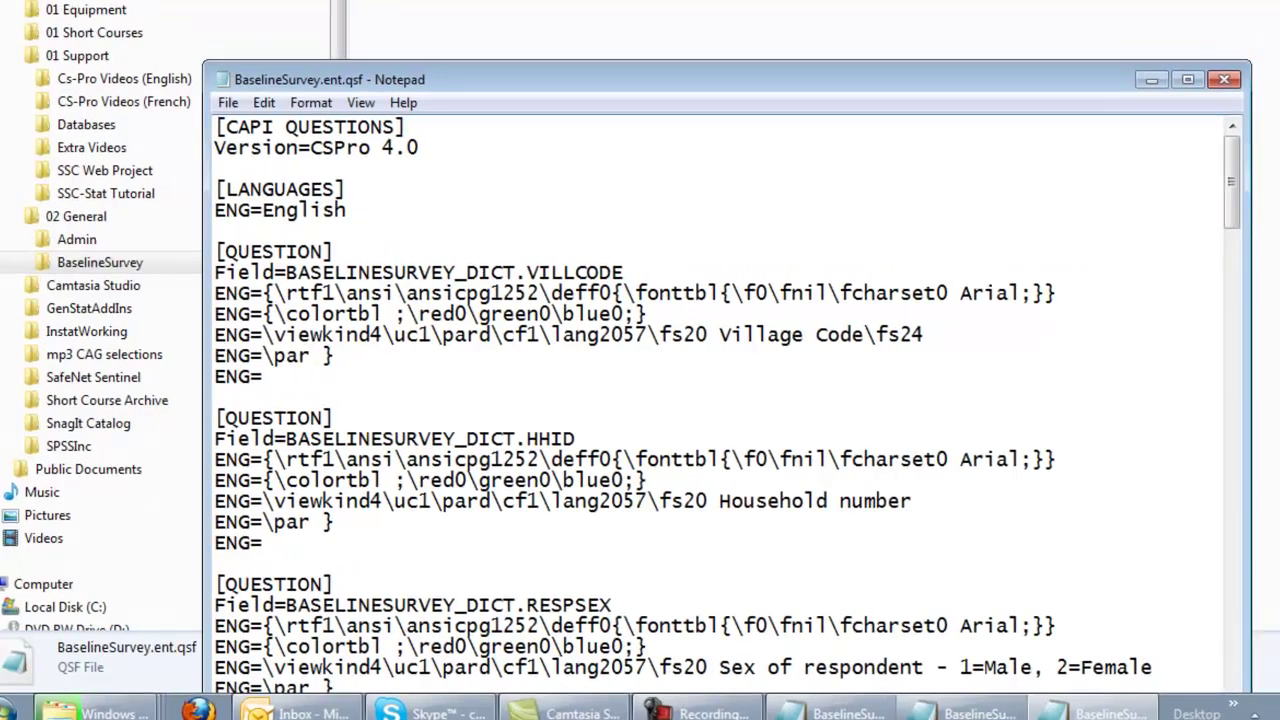
Step: View the BaselineSurvey.ent.mgf message file in Notepad, then close it
right_click(386, 192)
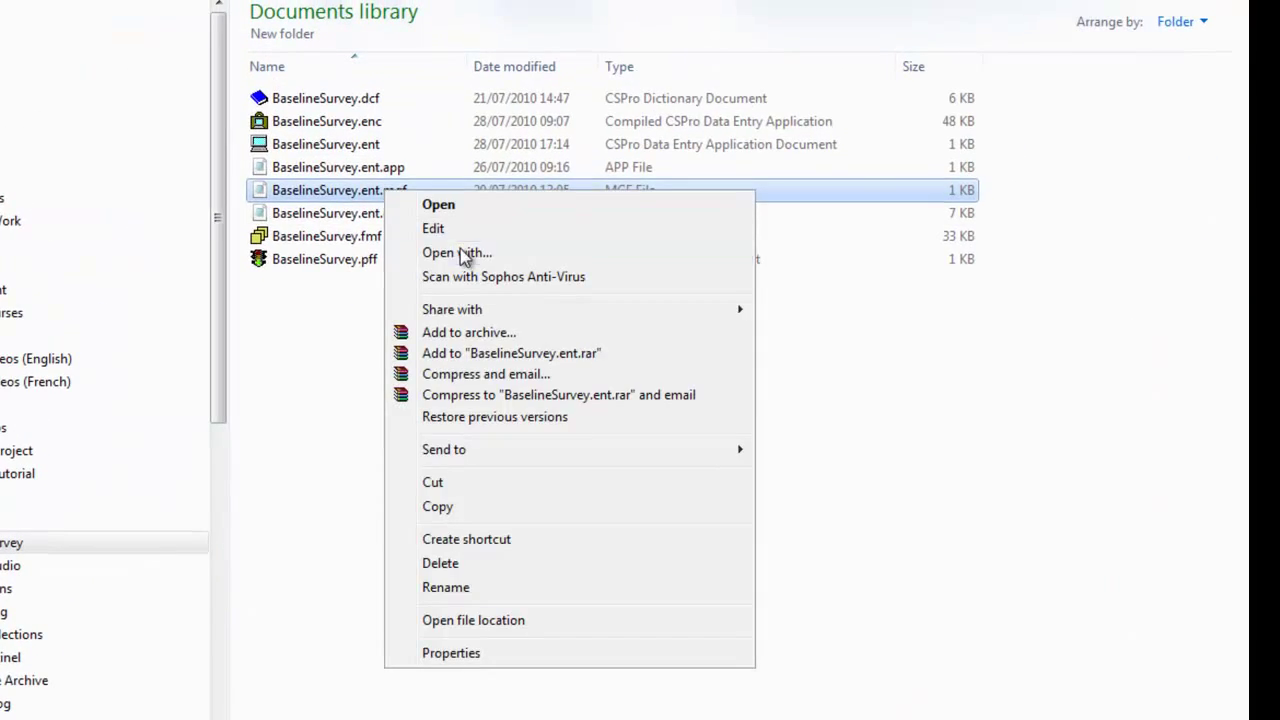
left_click(462, 253)
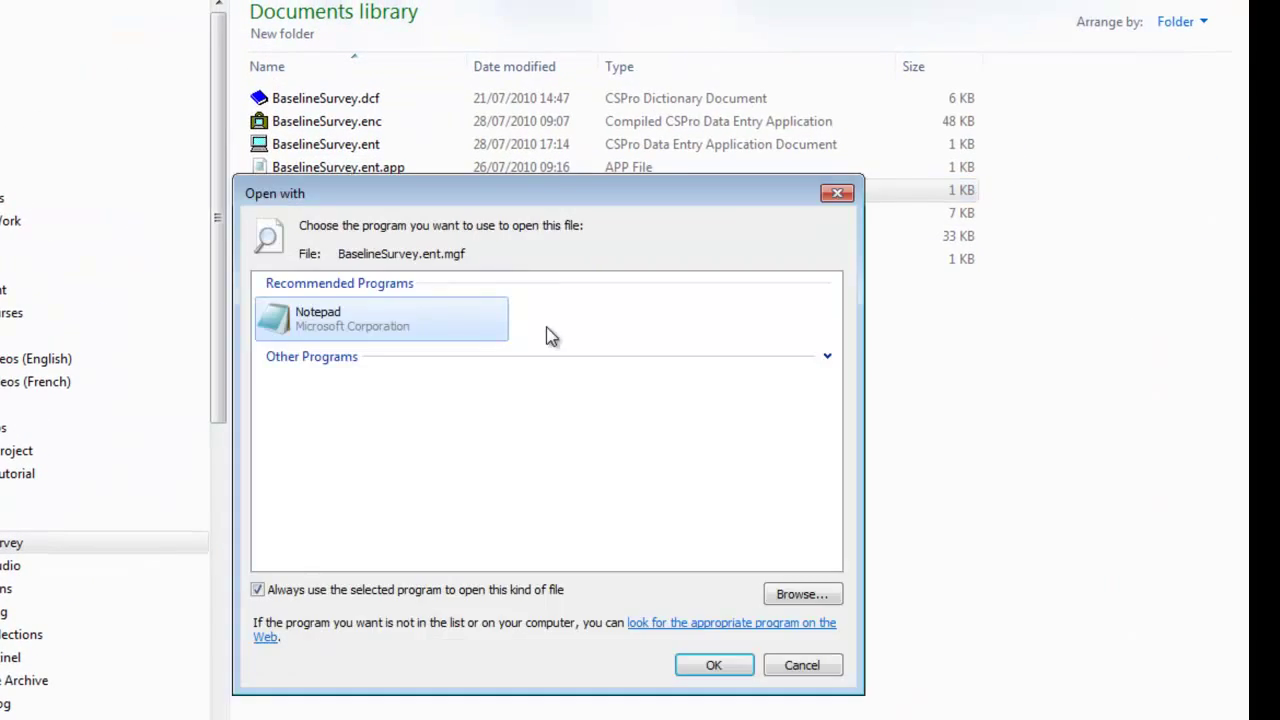
left_click(697, 663)
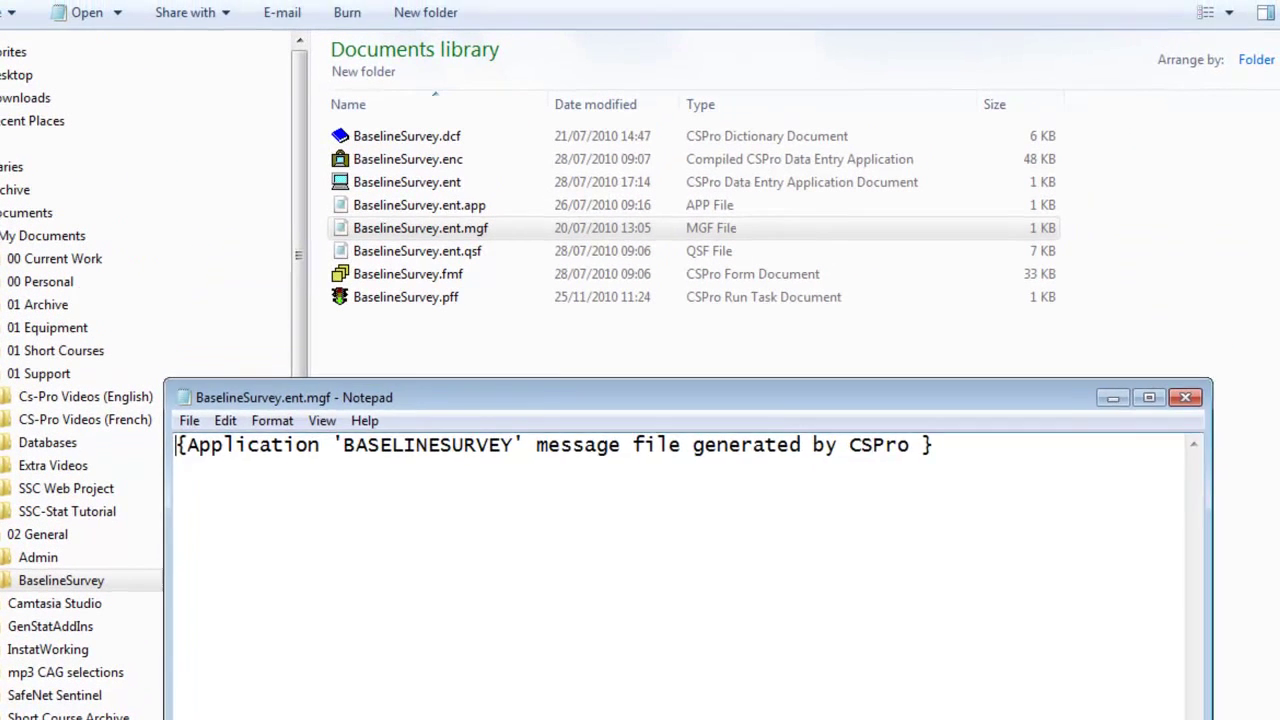
key("alt+F4")
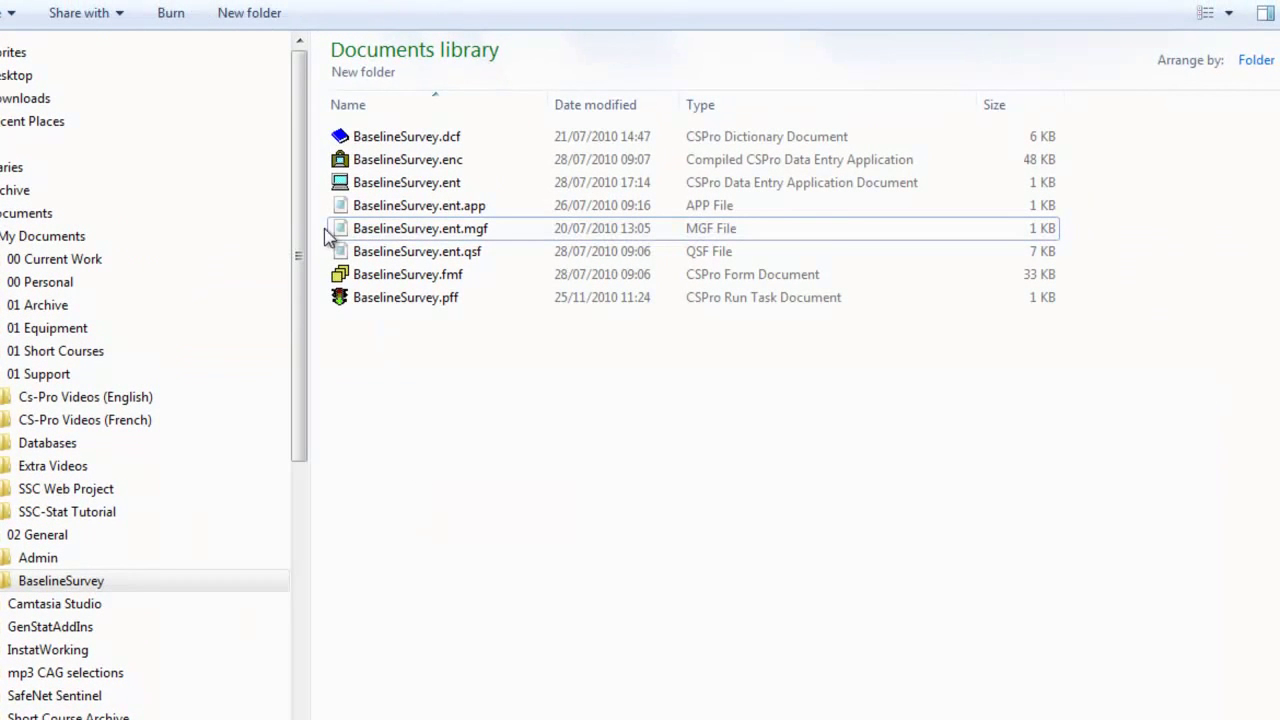
Step: Open BaselineSurvey.ent in CSPro and switch between its dictionary and form views
double_click(422, 190)
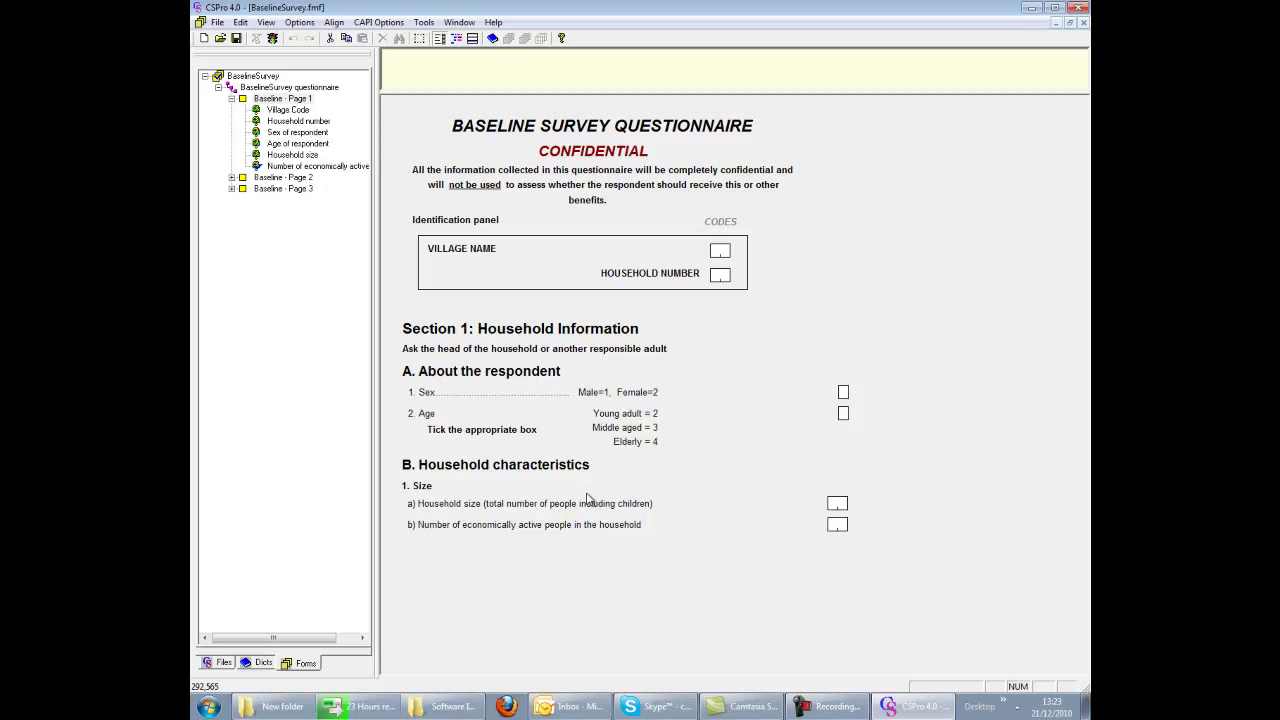
left_click(493, 39)
left_click(524, 38)
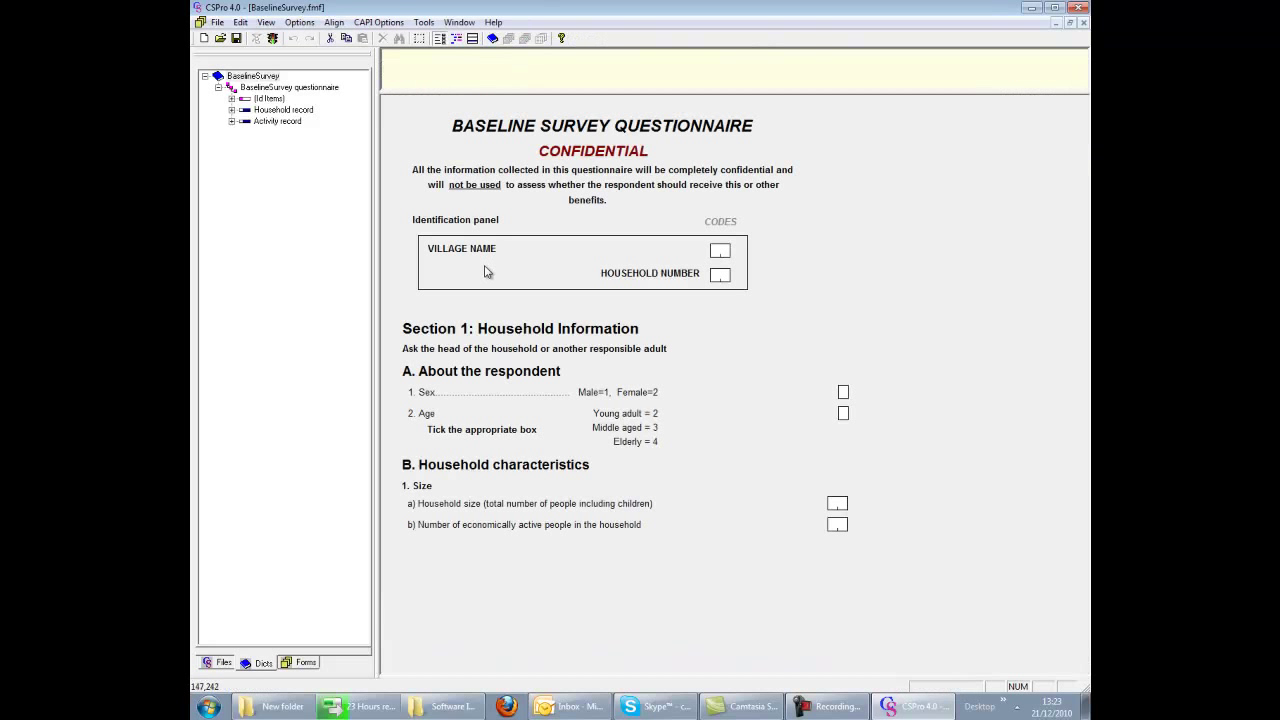
Step: Show the logic for number of economically active, then the CAPI question text
left_click(456, 38)
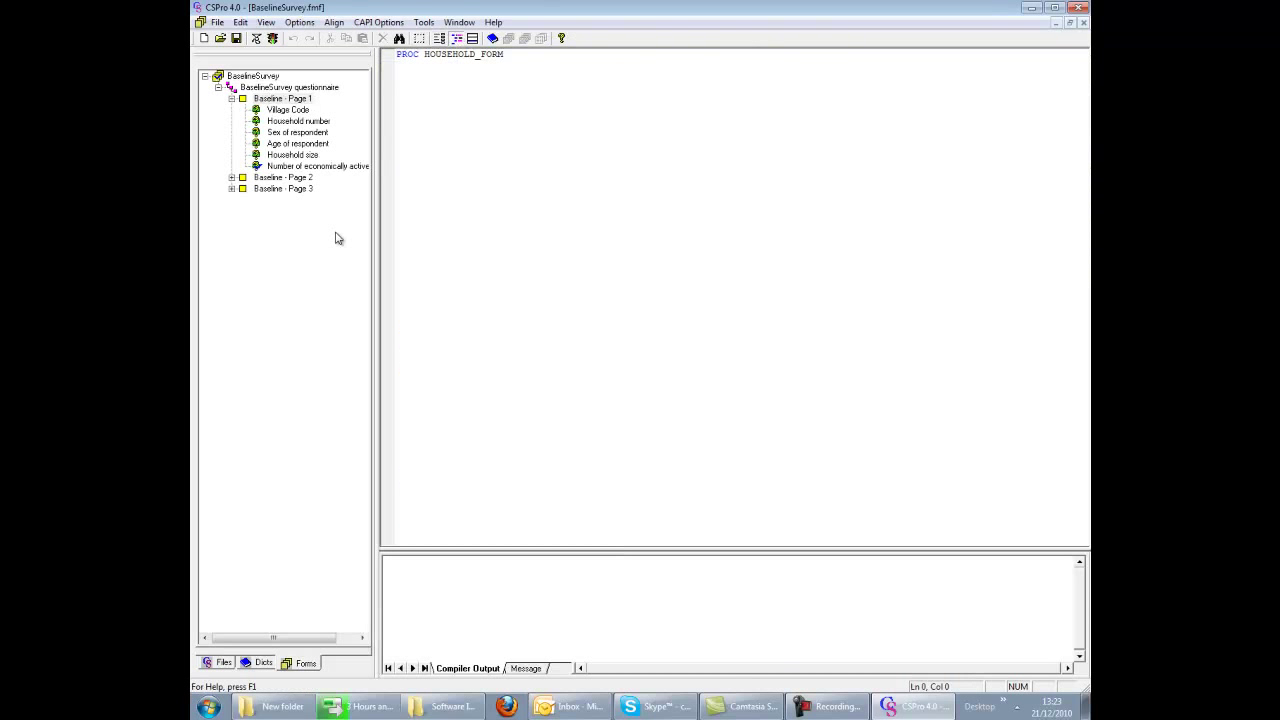
left_click(300, 166)
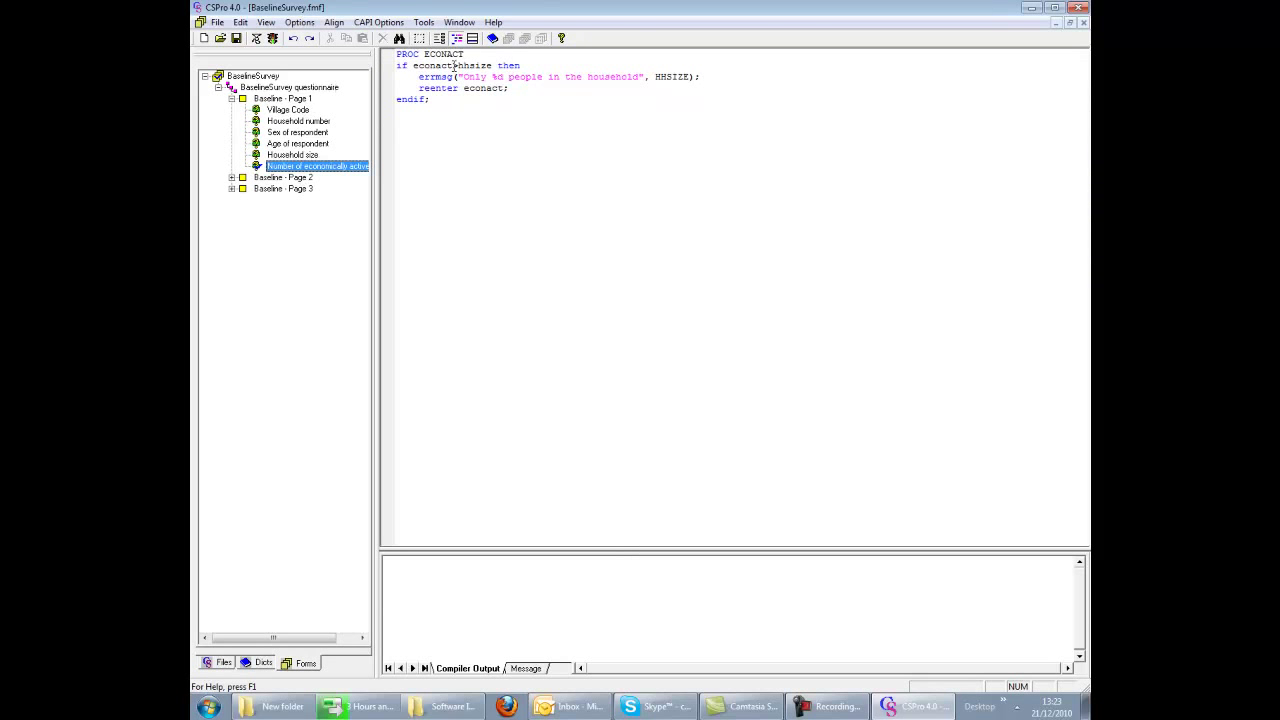
left_click(474, 38)
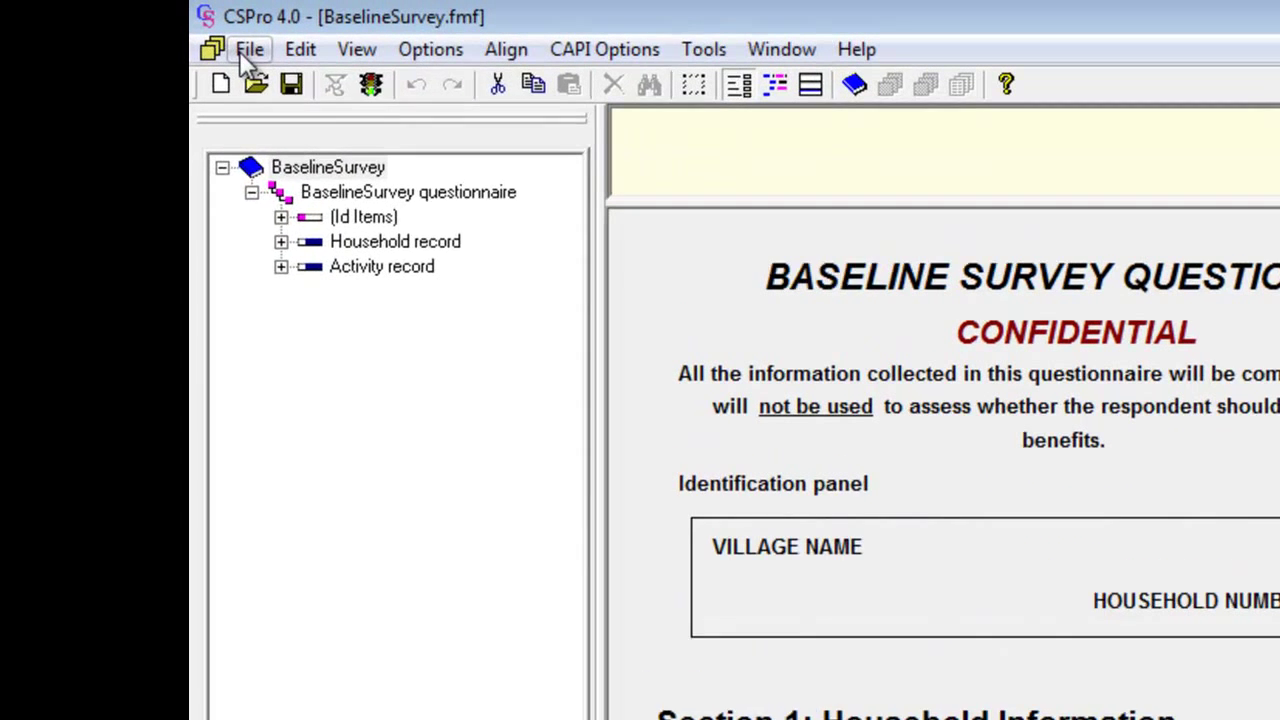
Step: Generate the compiled binary BaselineSurvey.enc from the File menu
left_click(214, 23)
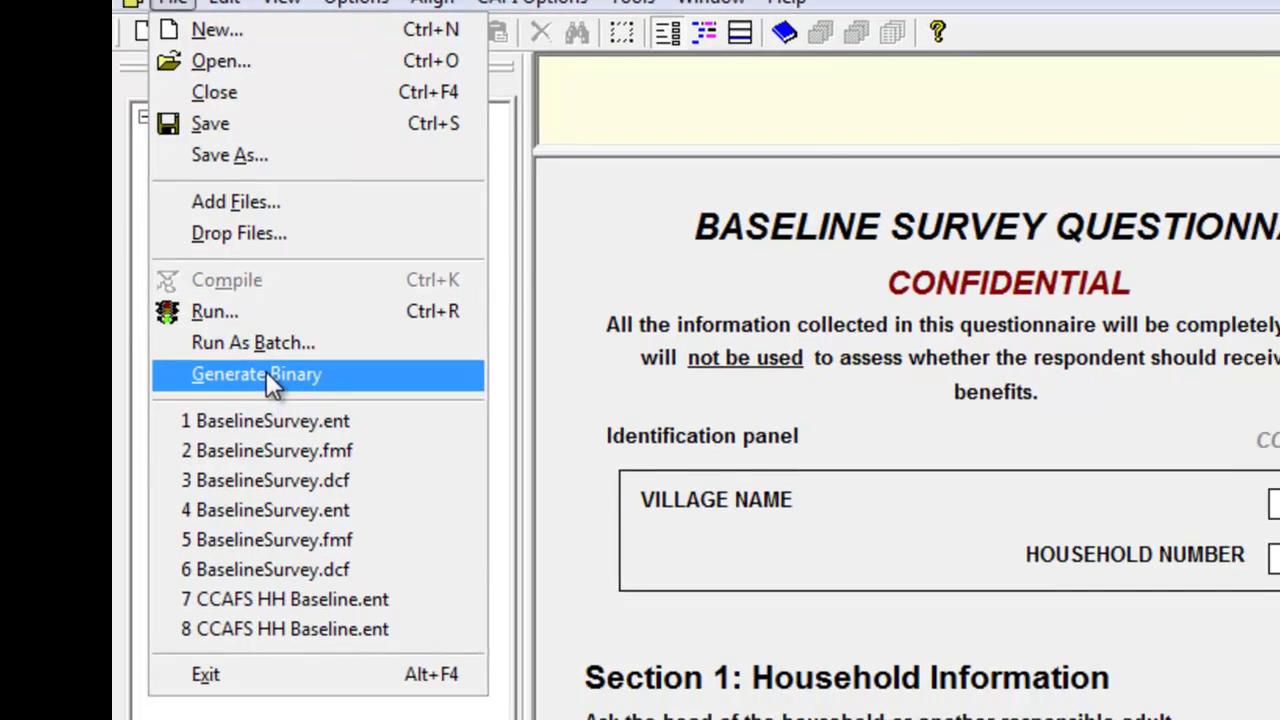
left_click(267, 378)
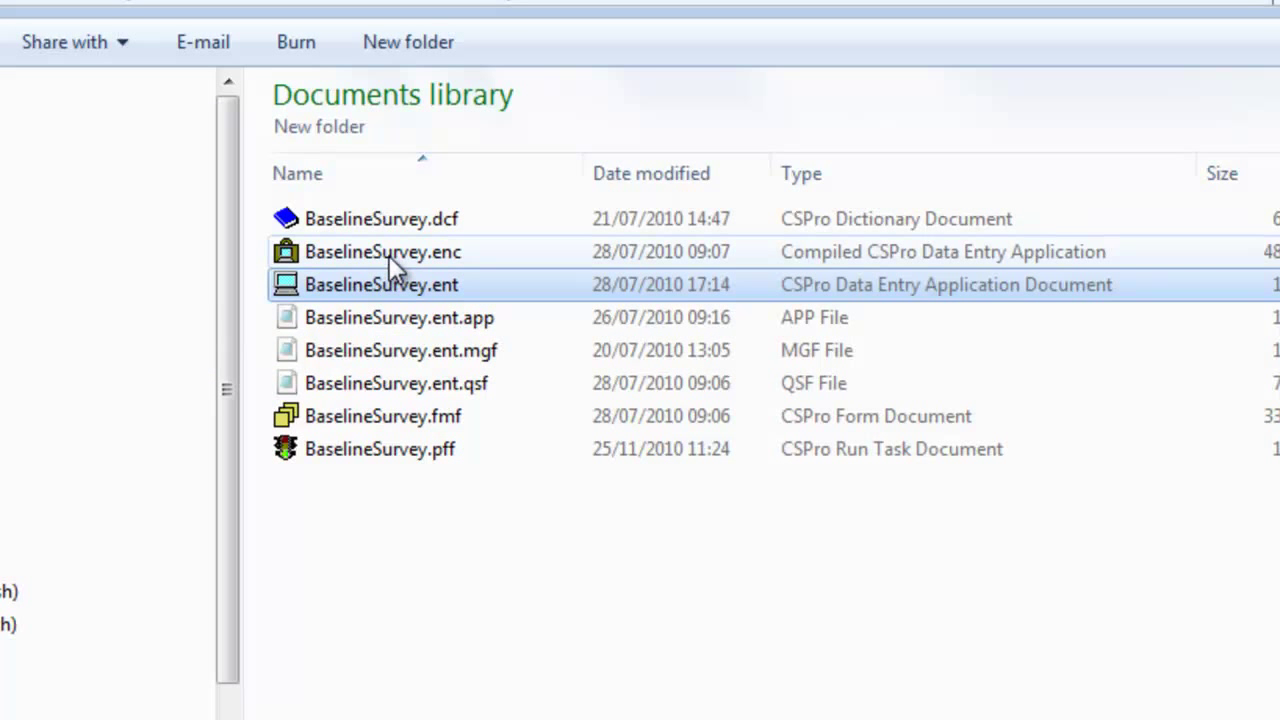
Step: Launch BaselineSurvey.enc and select BaselineSurvey.dat from the parent folder as its data file
double_click(389, 255)
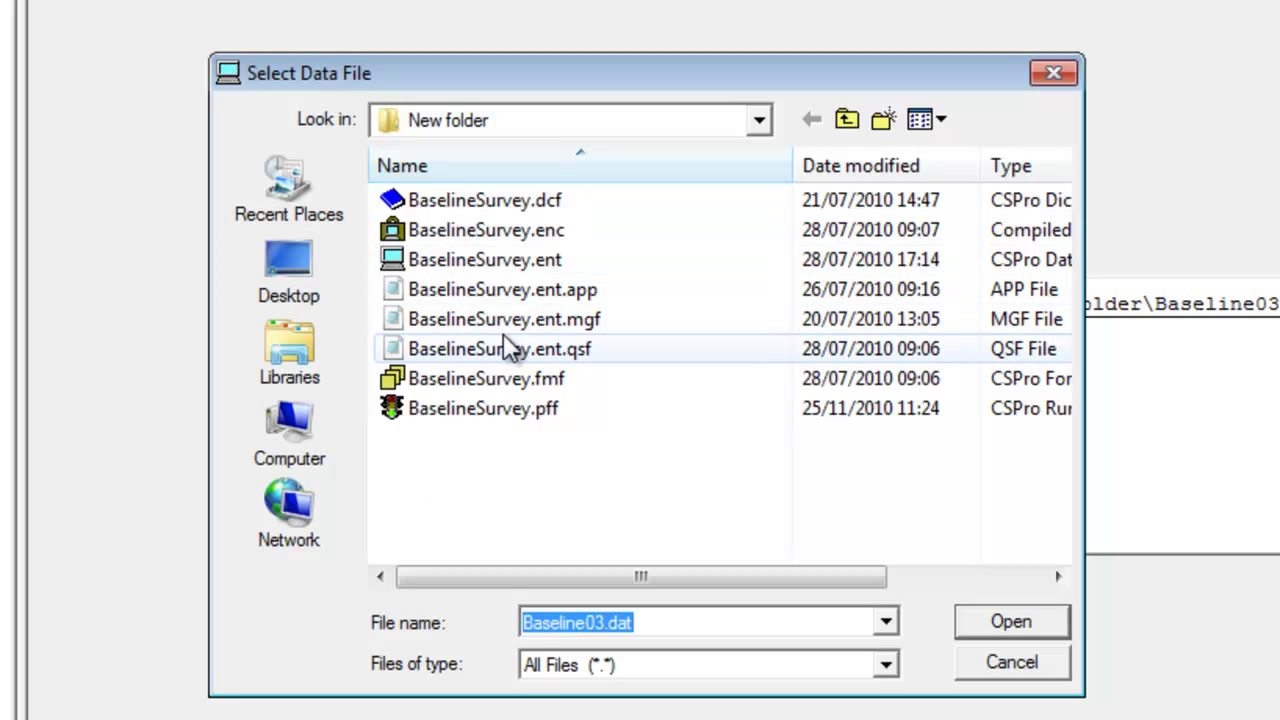
left_click(847, 119)
left_click(500, 410)
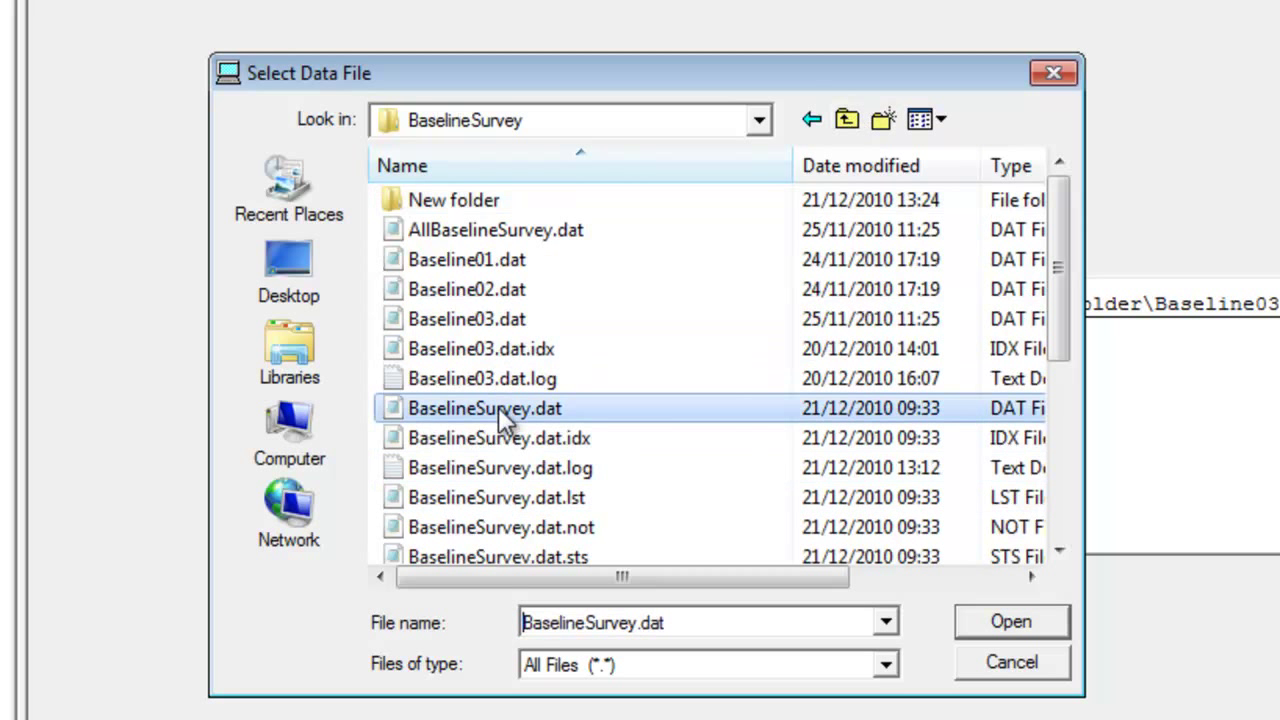
left_click(1027, 615)
Step: Enter the operator's name as the operator ID and start data entry
type("123")
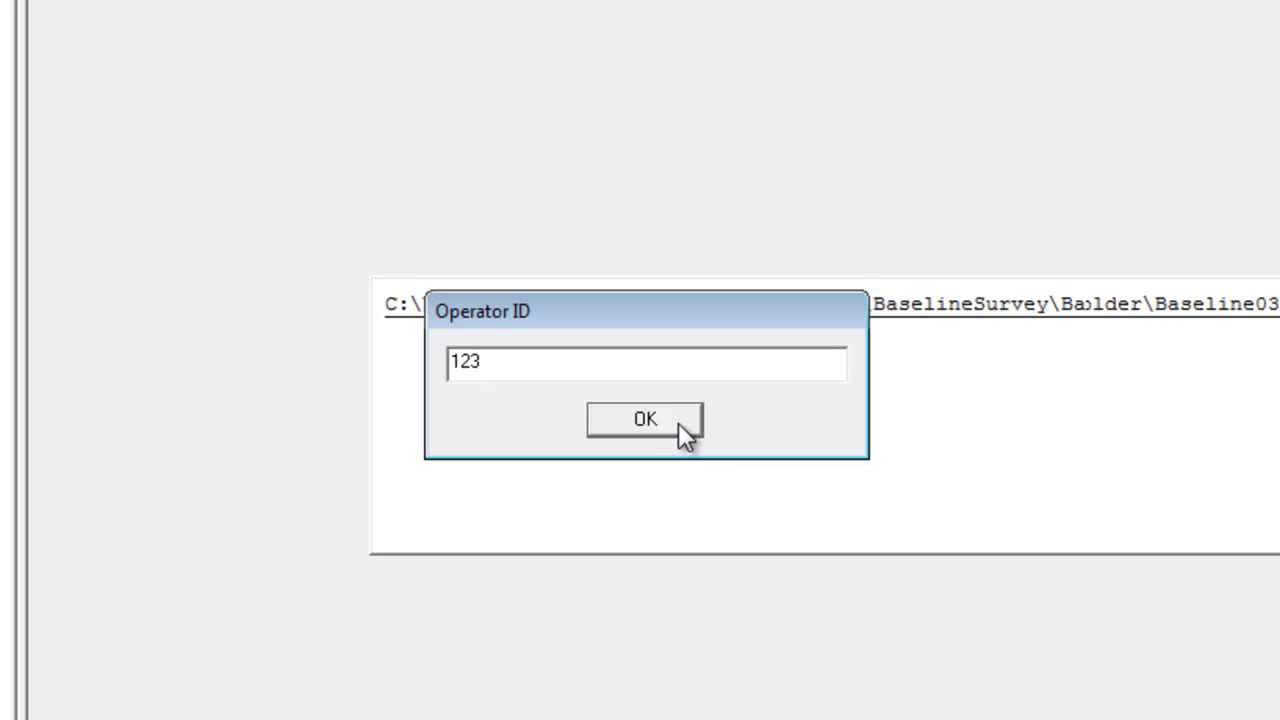
key("BackSpace")
key("BackSpace")
key("BackSpace")
type("Cathy")
key("Return")
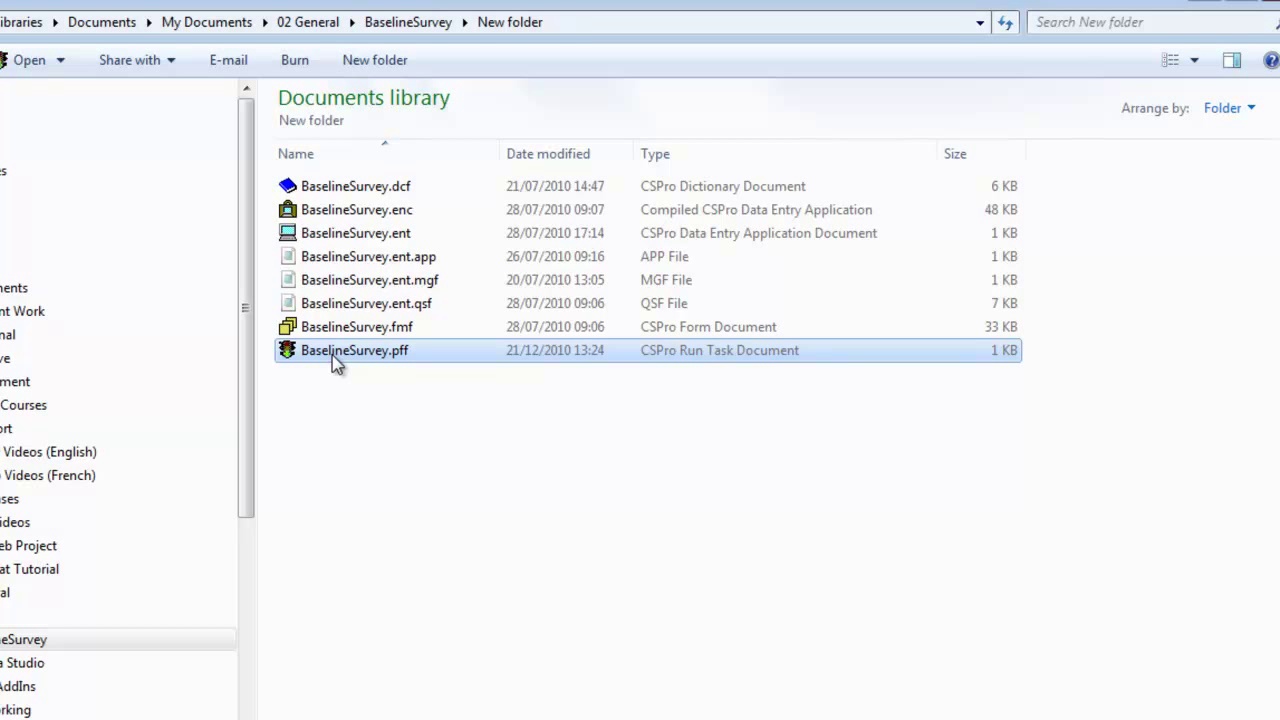
Step: Open BaselineSurvey.pff in Notepad as plain text
right_click(335, 357)
mouse_move(403, 392)
left_click(750, 388)
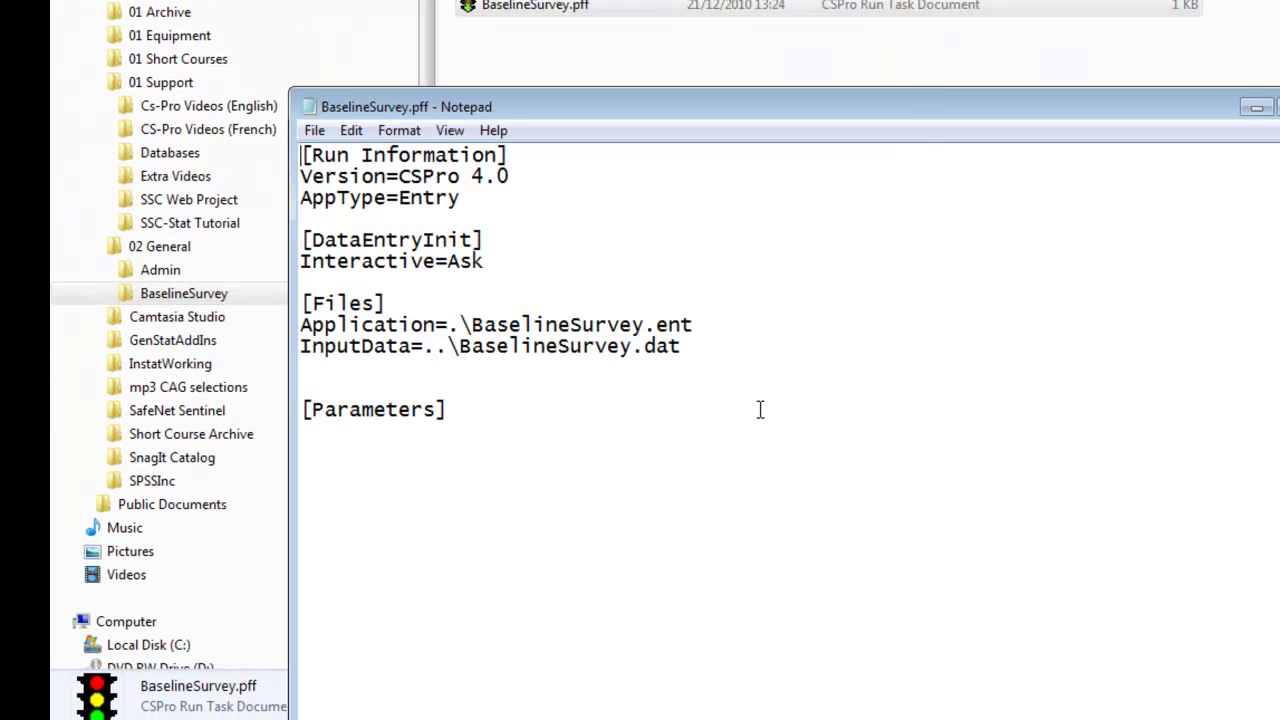
Step: Highlight the Application=.\BaselineSurvey.ent line and the BaselineSurvey.dat input data name
left_click(735, 328)
key("shift+Home")
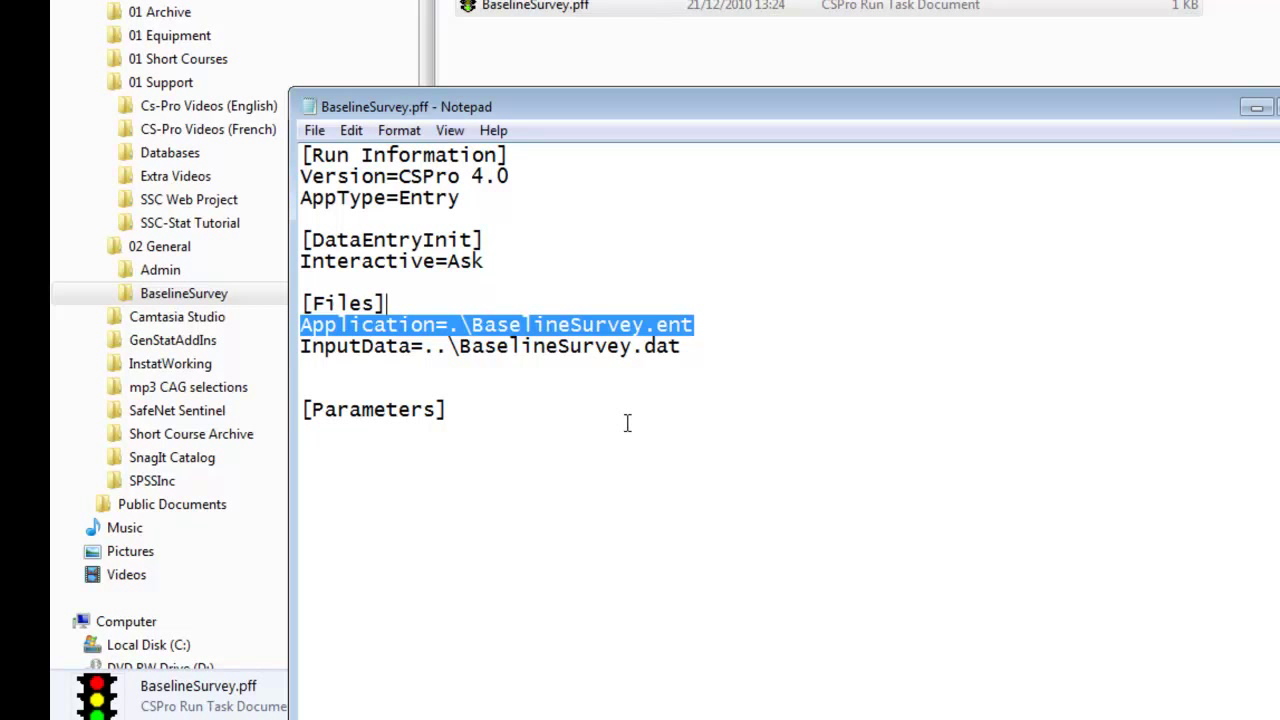
left_click_drag(712, 346, 530, 346)
left_click(327, 370)
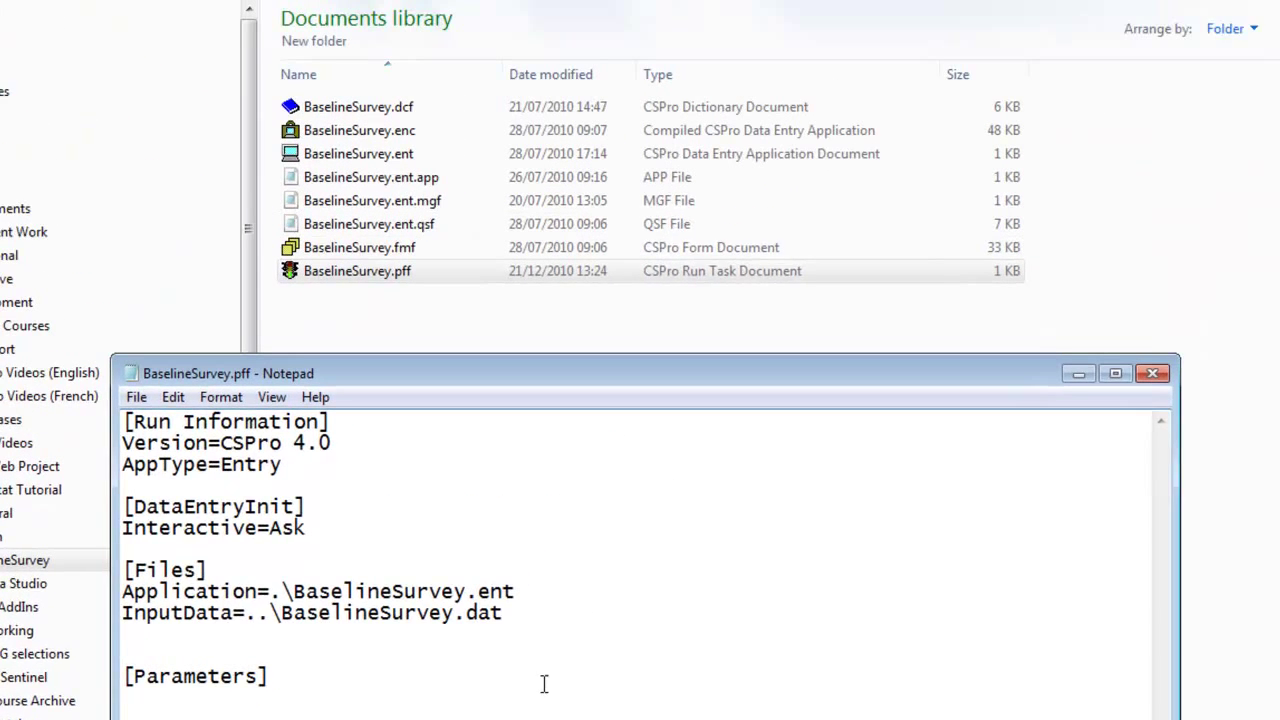
Step: Run BaselineSurvey.pff in CSEntry with an operator ID, review the 10-case summary, then close it
left_click(545, 6)
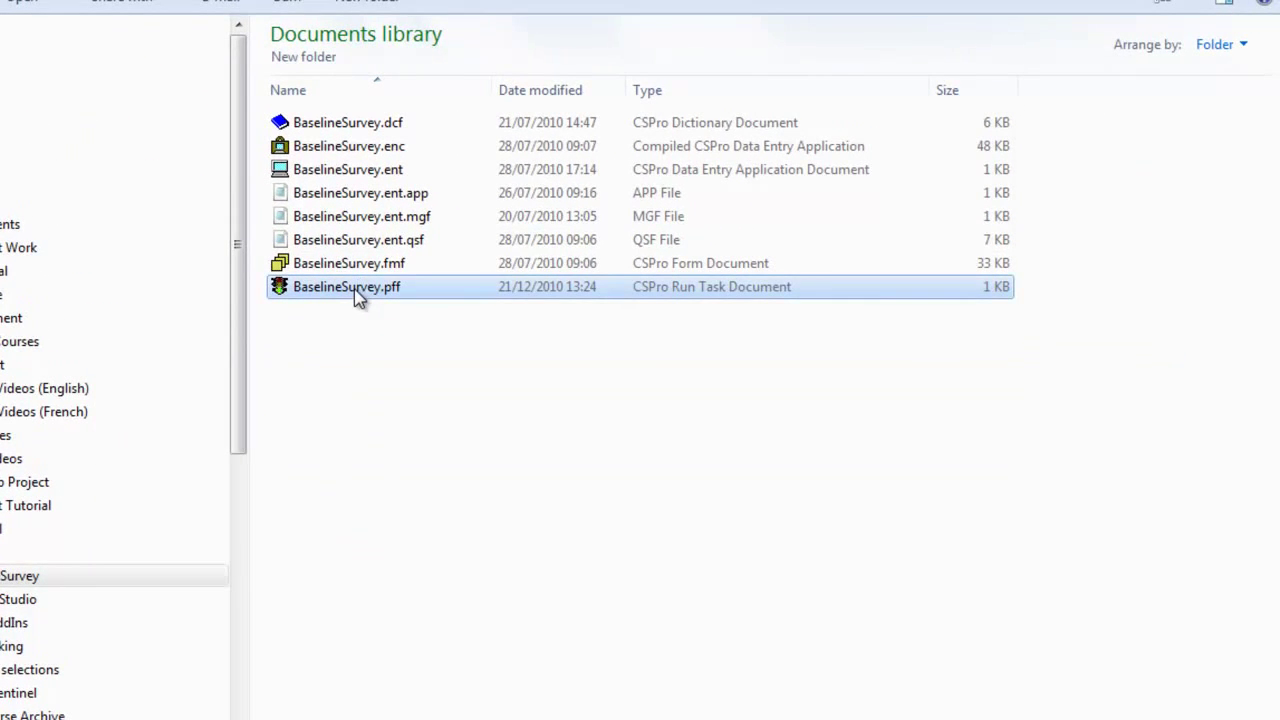
double_click(358, 290)
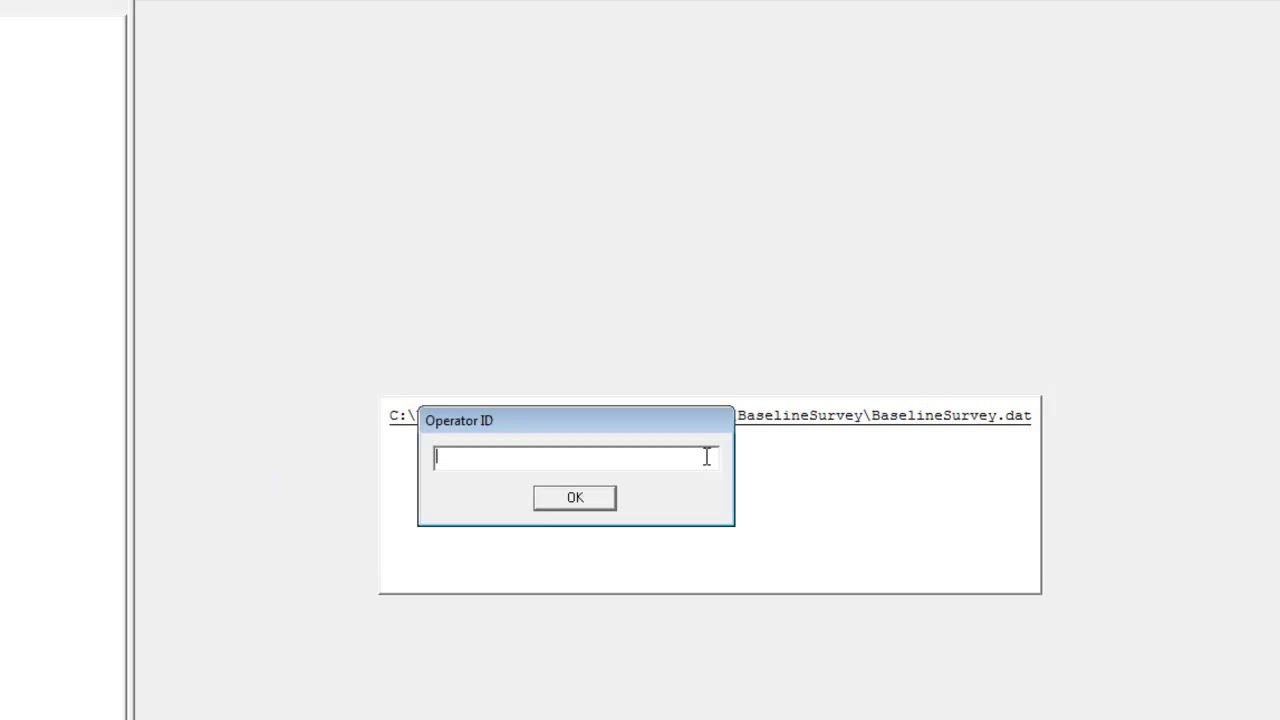
type("Cathy")
left_click(575, 499)
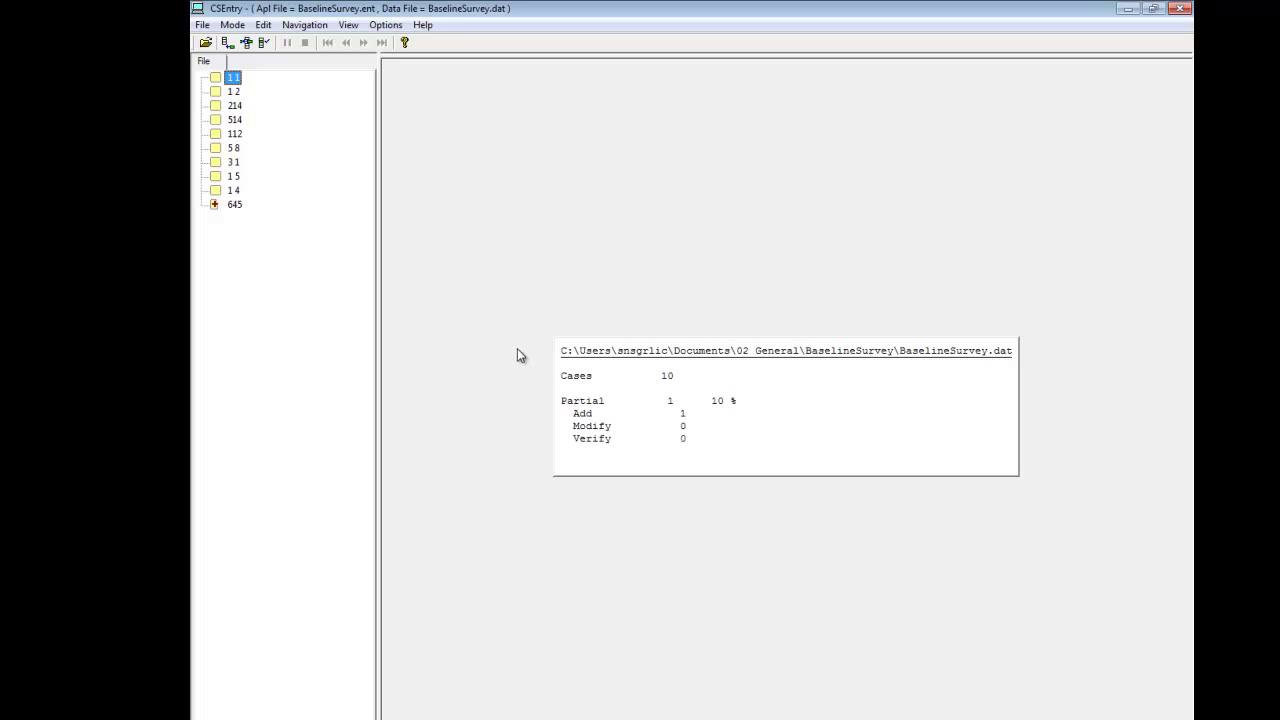
left_click(1180, 8)
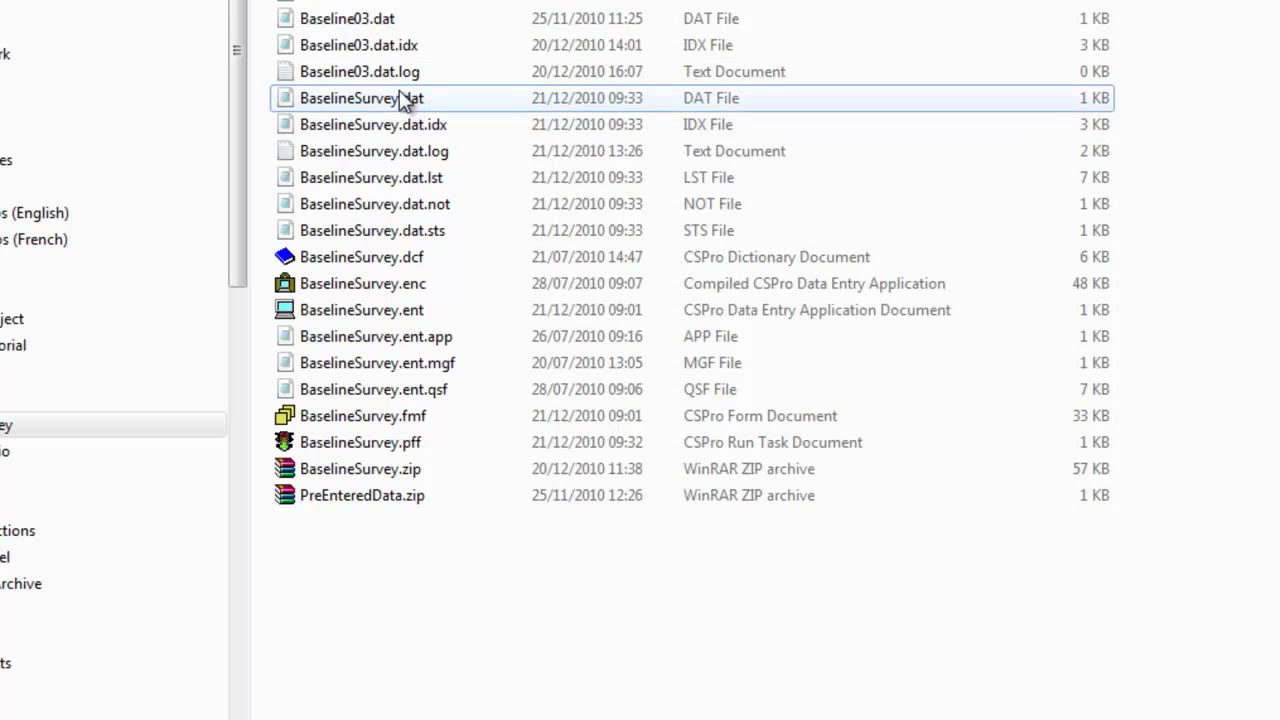
right_click(400, 92)
left_click(476, 162)
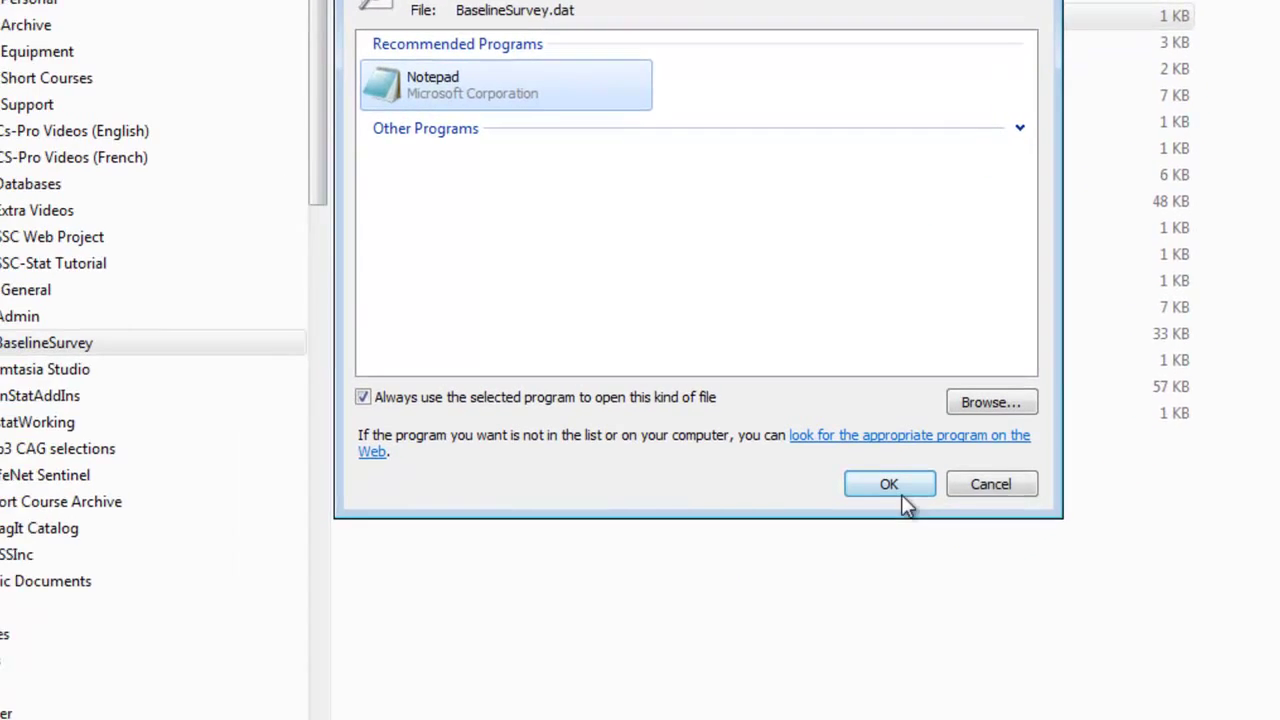
left_click(830, 570)
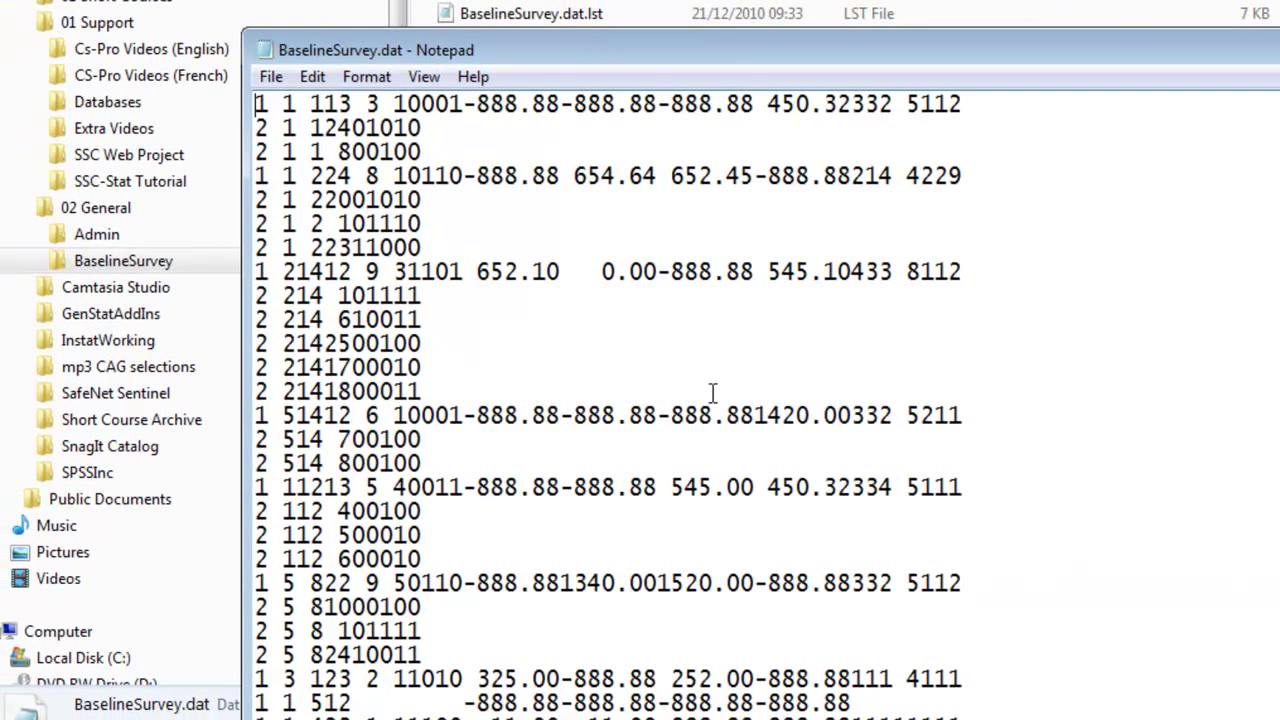
key("alt+F4")
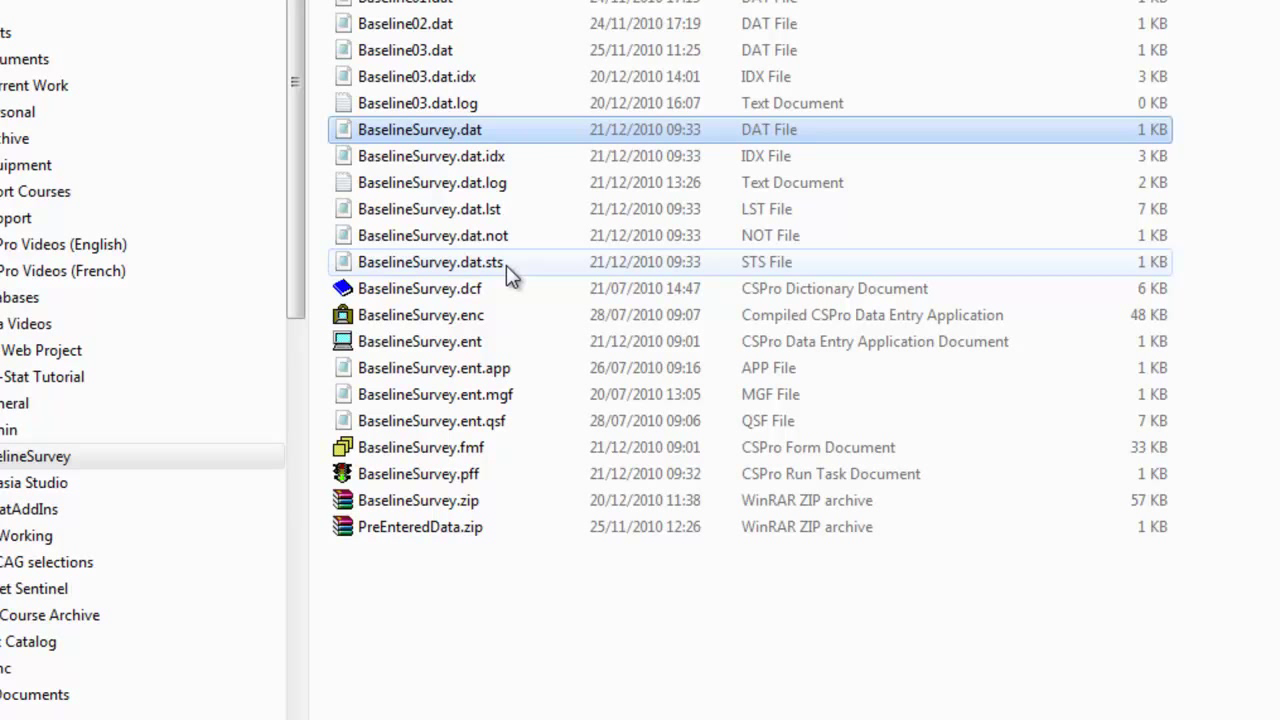
left_click(462, 156)
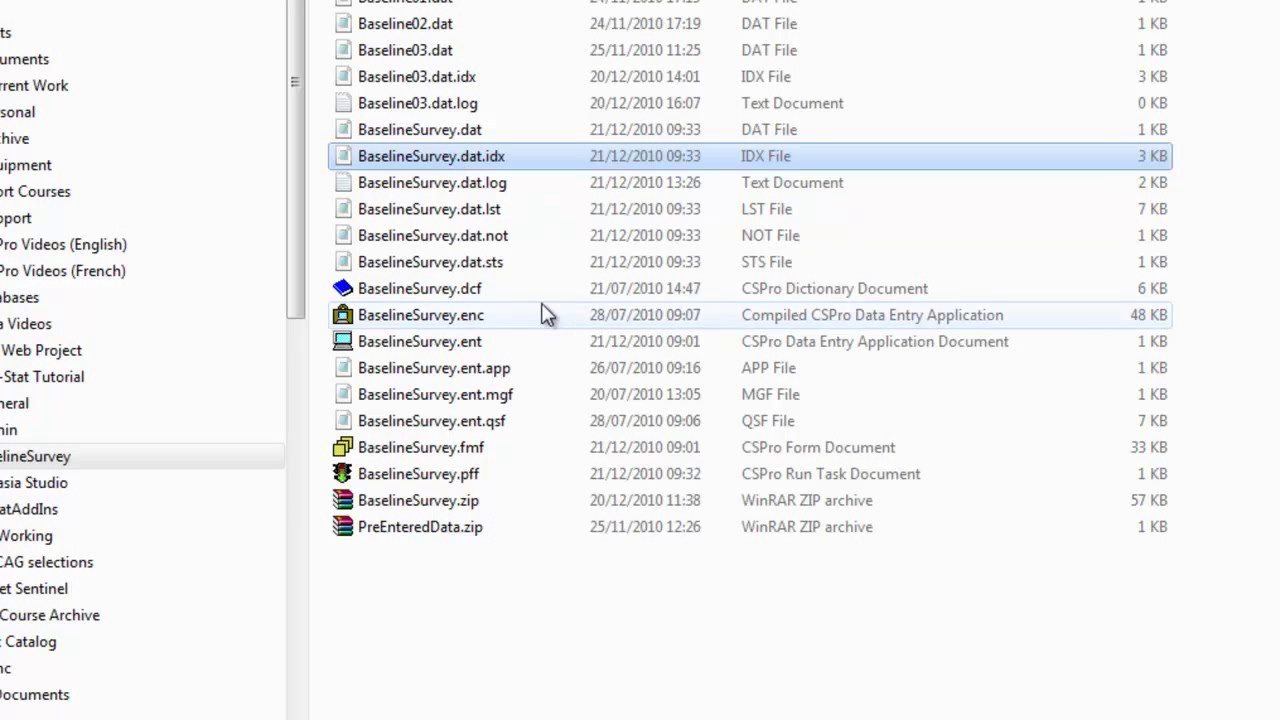
right_click(447, 211)
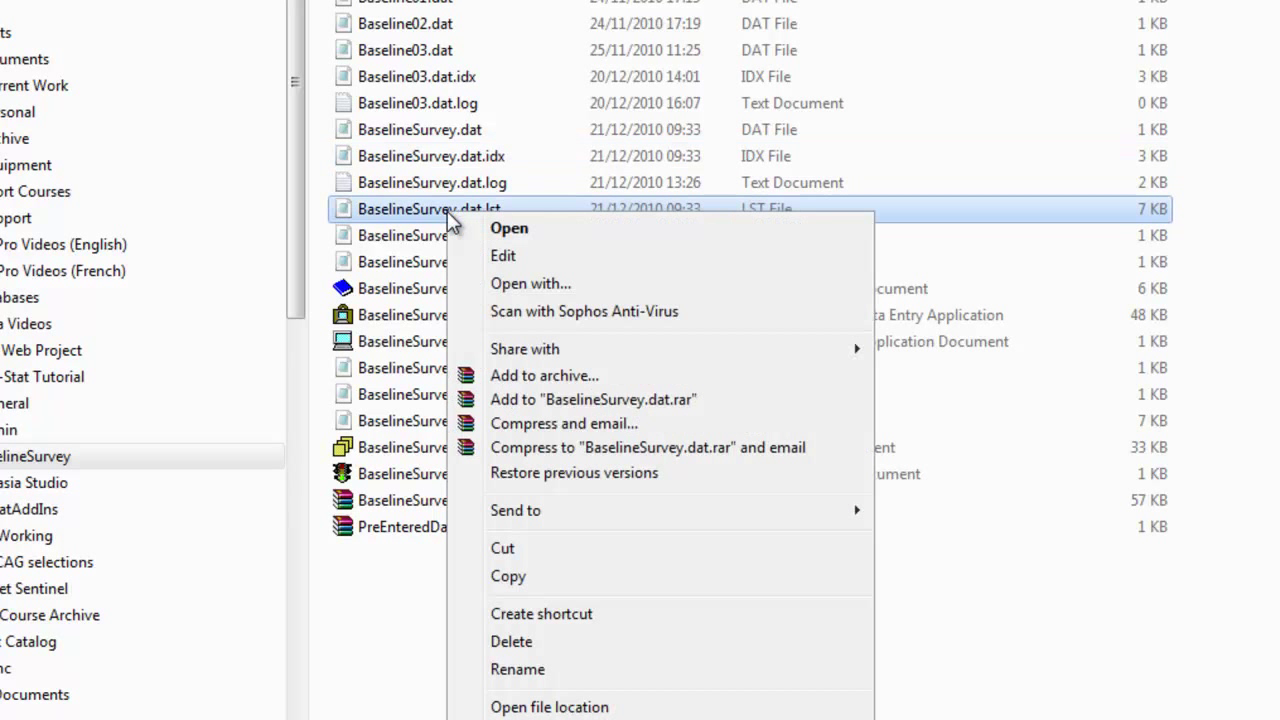
left_click(505, 258)
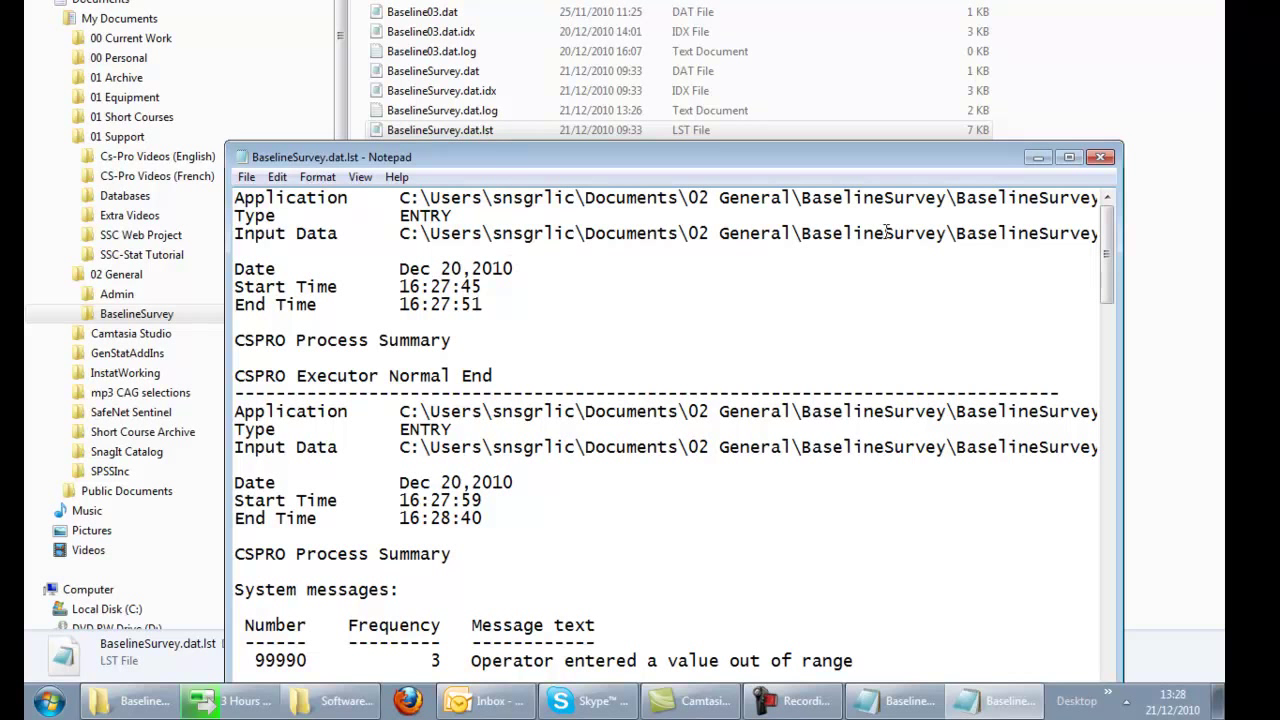
left_click(1069, 158)
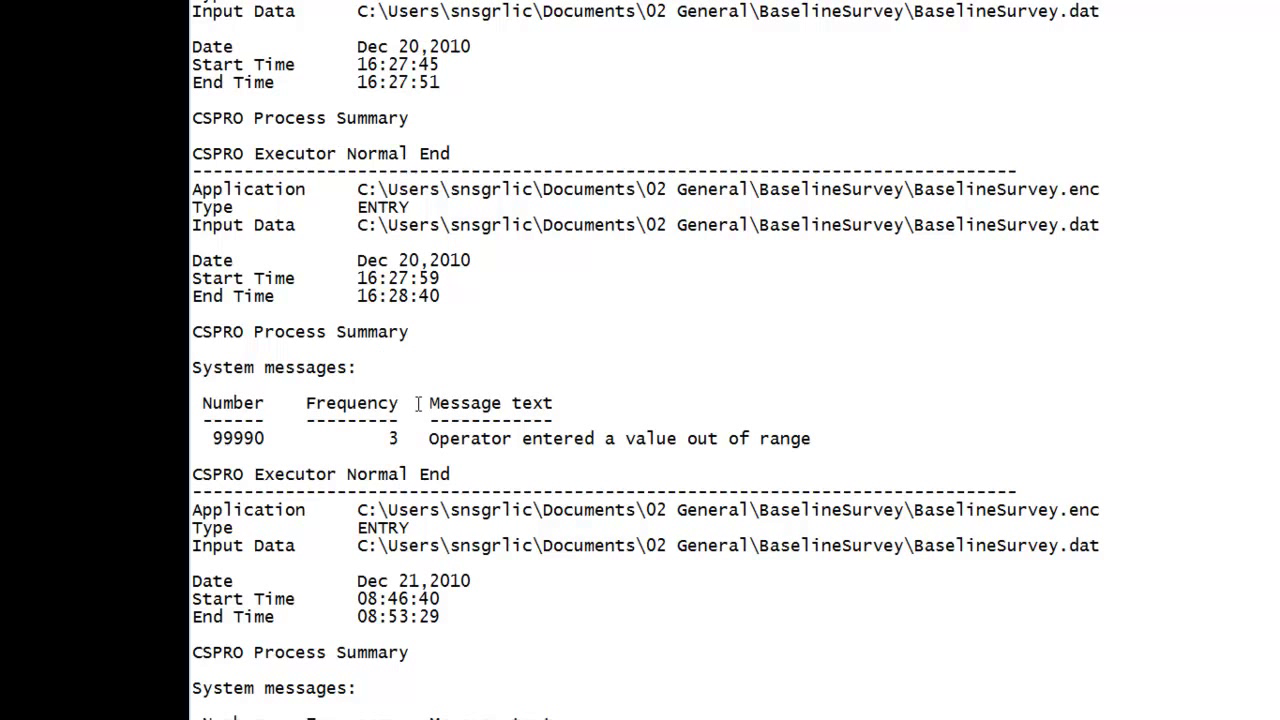
left_click_drag(349, 440, 620, 455)
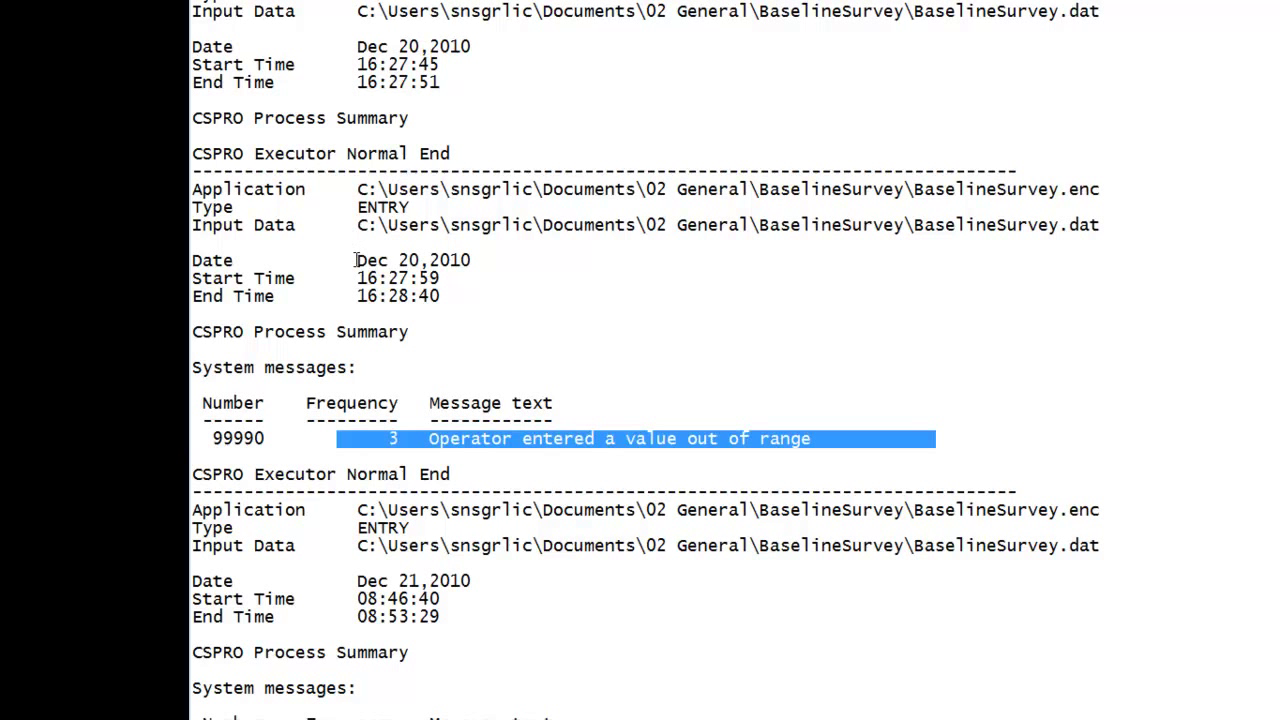
left_click_drag(349, 279, 432, 312)
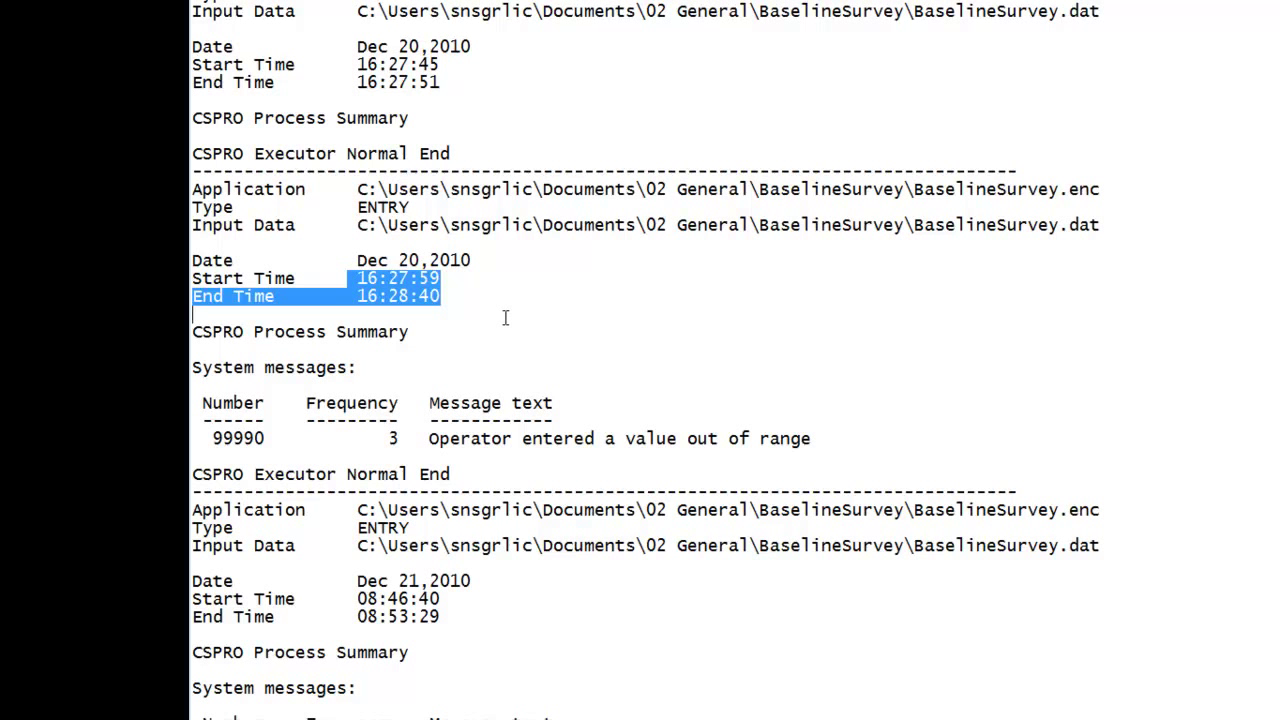
key("alt+F4")
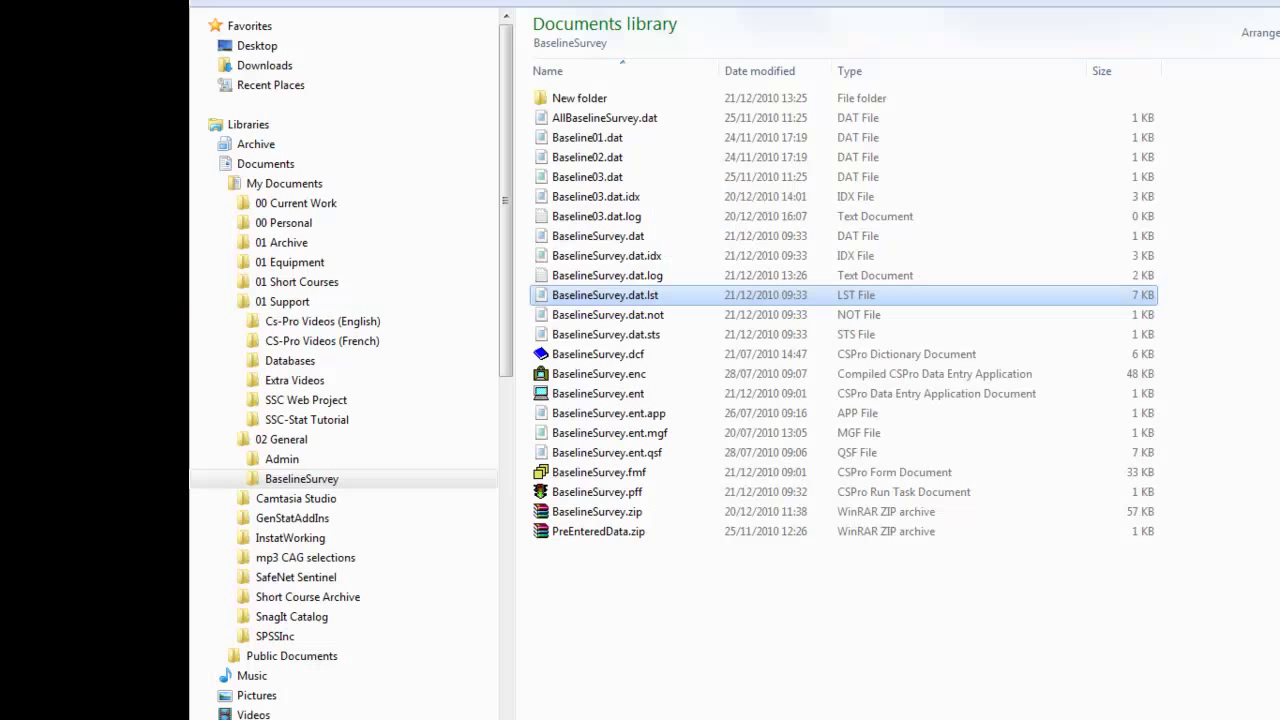
right_click(598, 284)
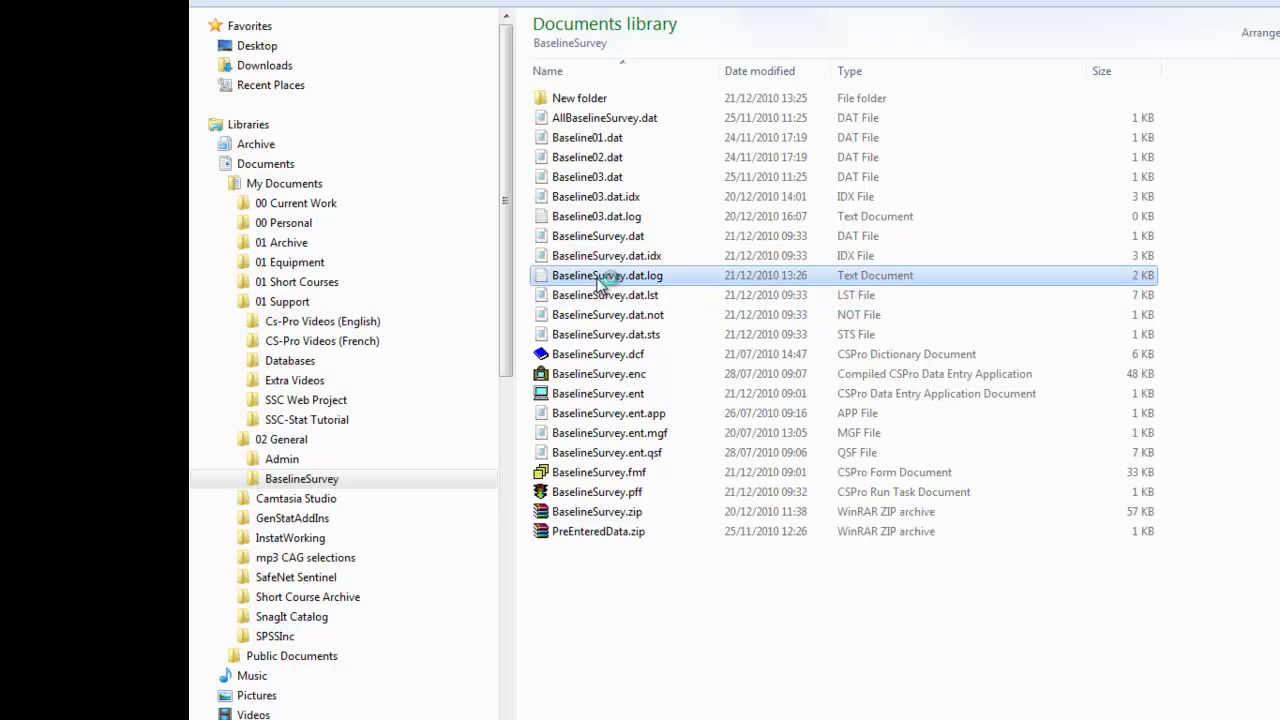
left_click(612, 289)
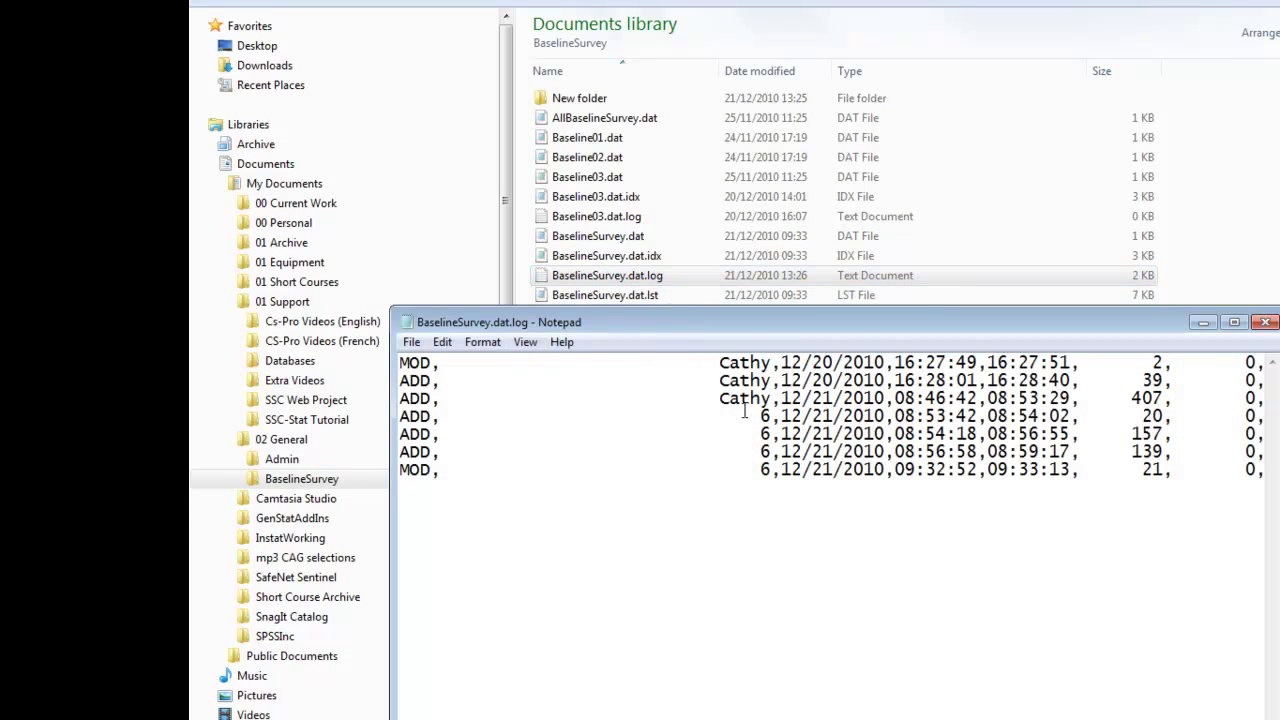
left_click_drag(886, 329, 758, 350)
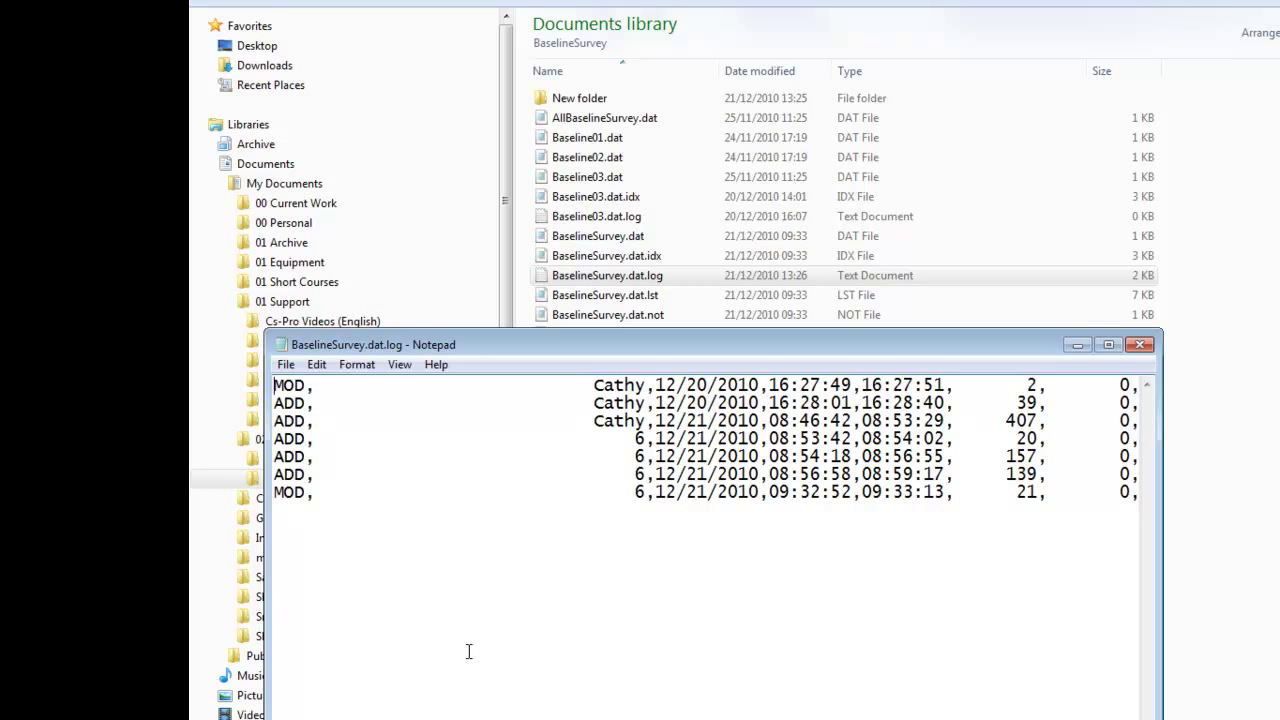
left_click(291, 385)
left_click_drag(648, 386, 563, 386)
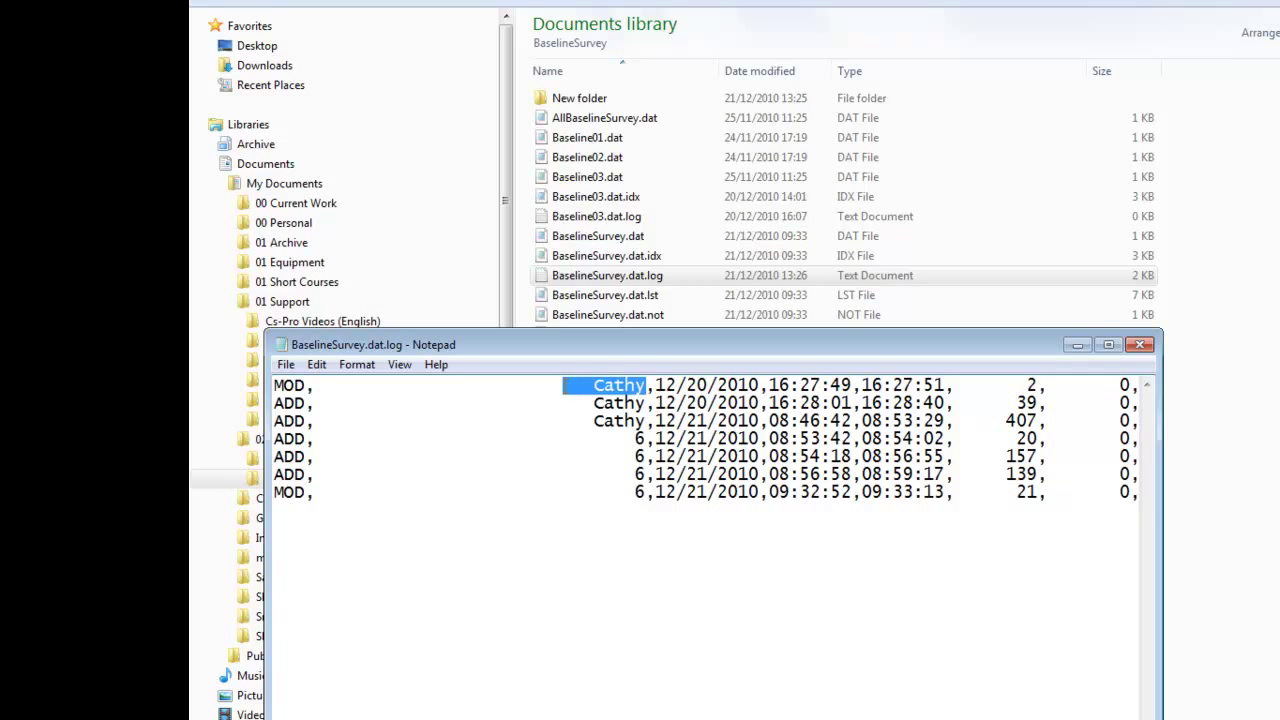
left_click_drag(656, 386, 975, 387)
left_click(1108, 346)
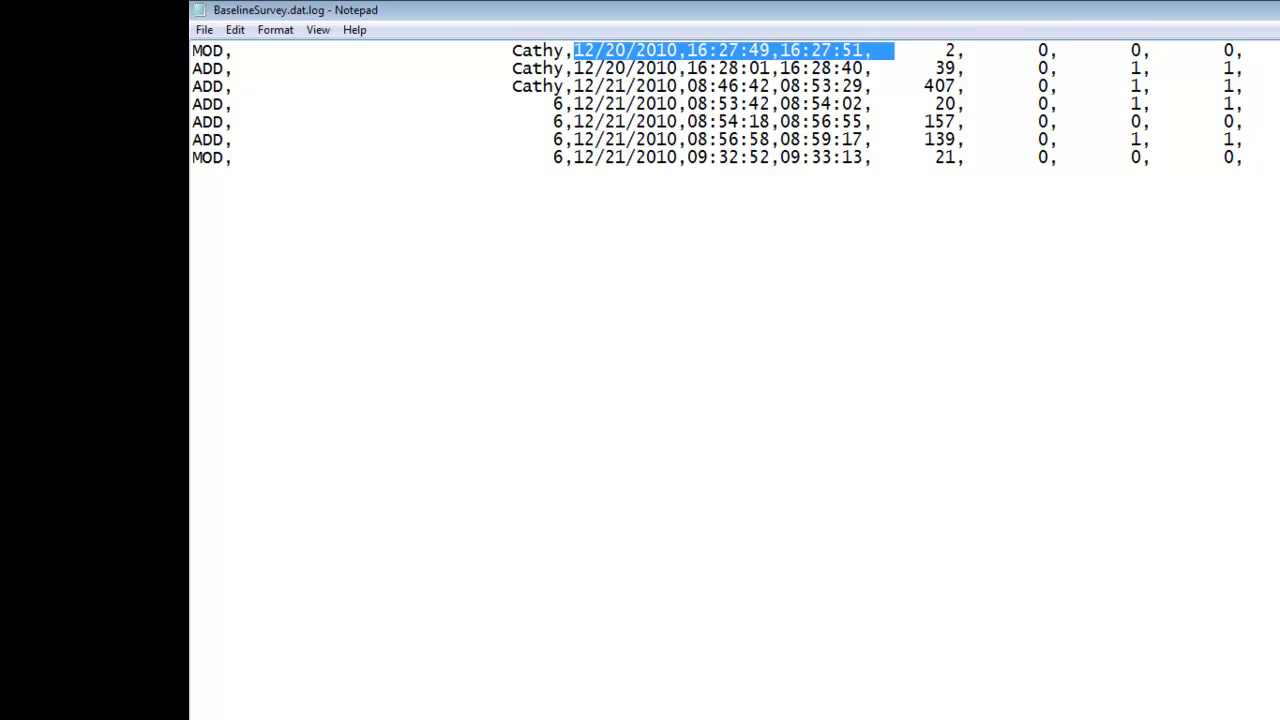
key("alt+F4")
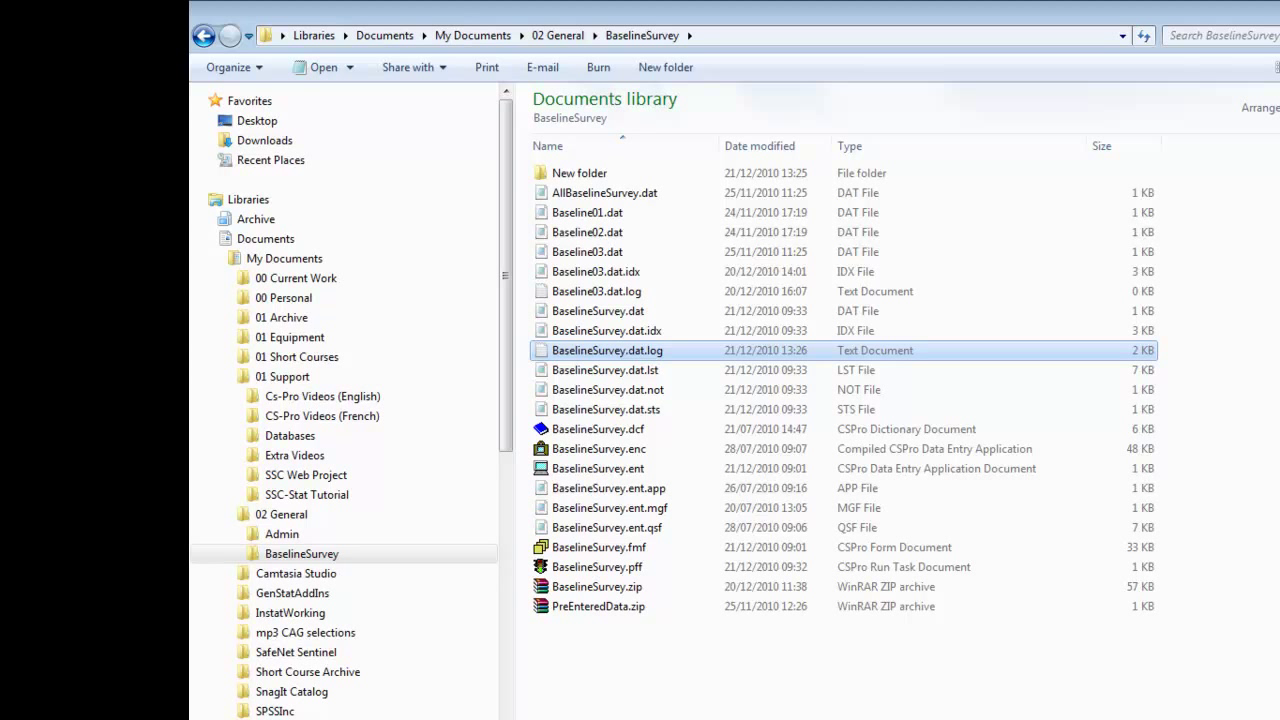
Step: Open BaselineSurvey.dat.not, highlight case id 112 and RESPSEX, then close it
double_click(613, 400)
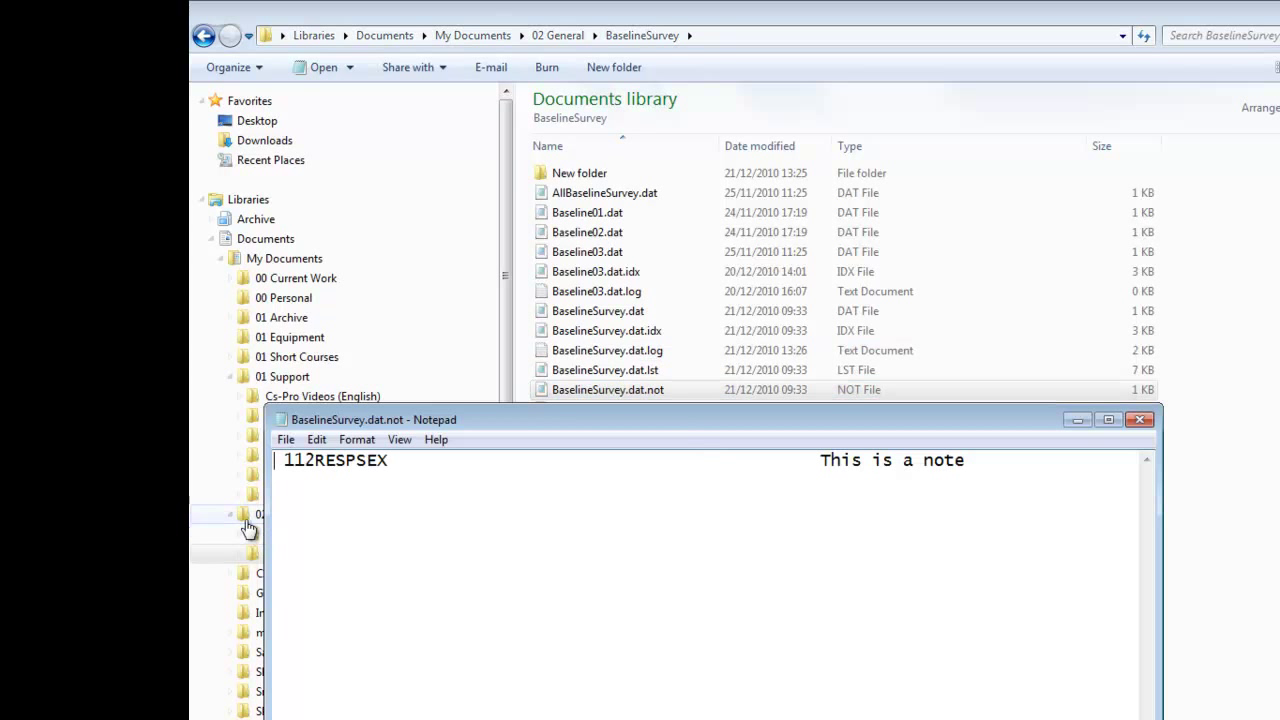
left_click_drag(316, 460, 275, 458)
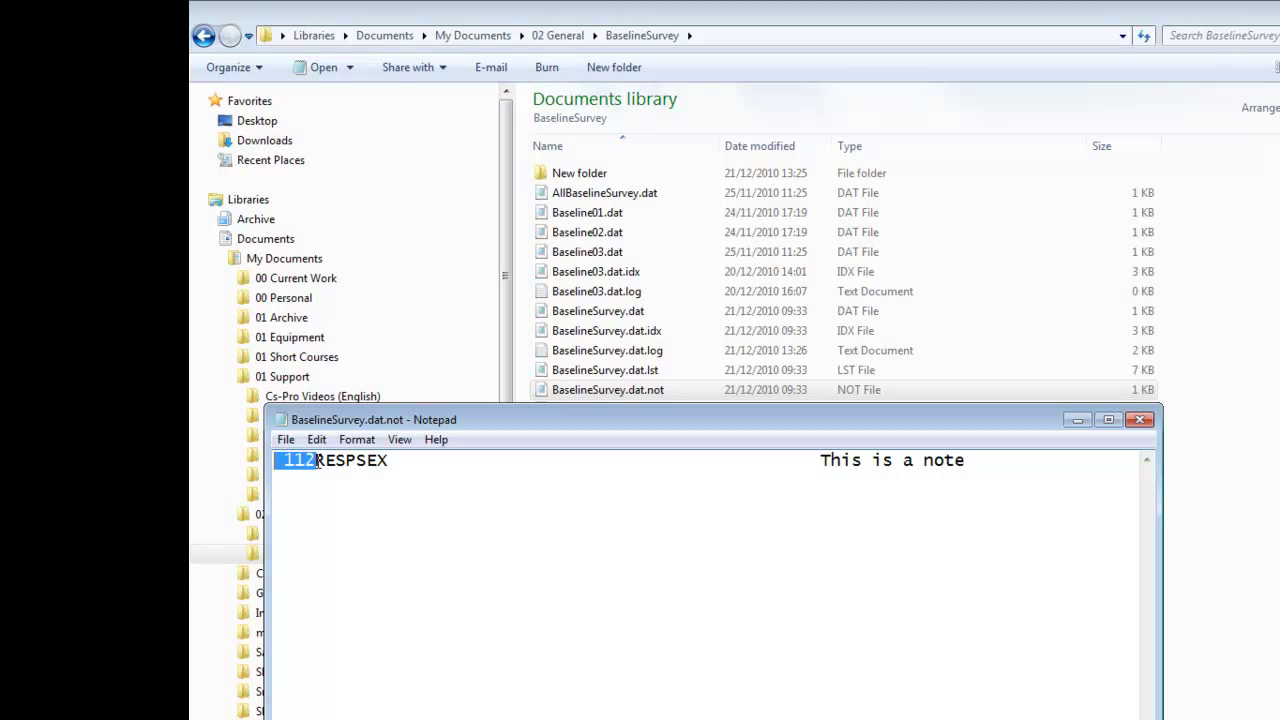
left_click_drag(316, 460, 438, 461)
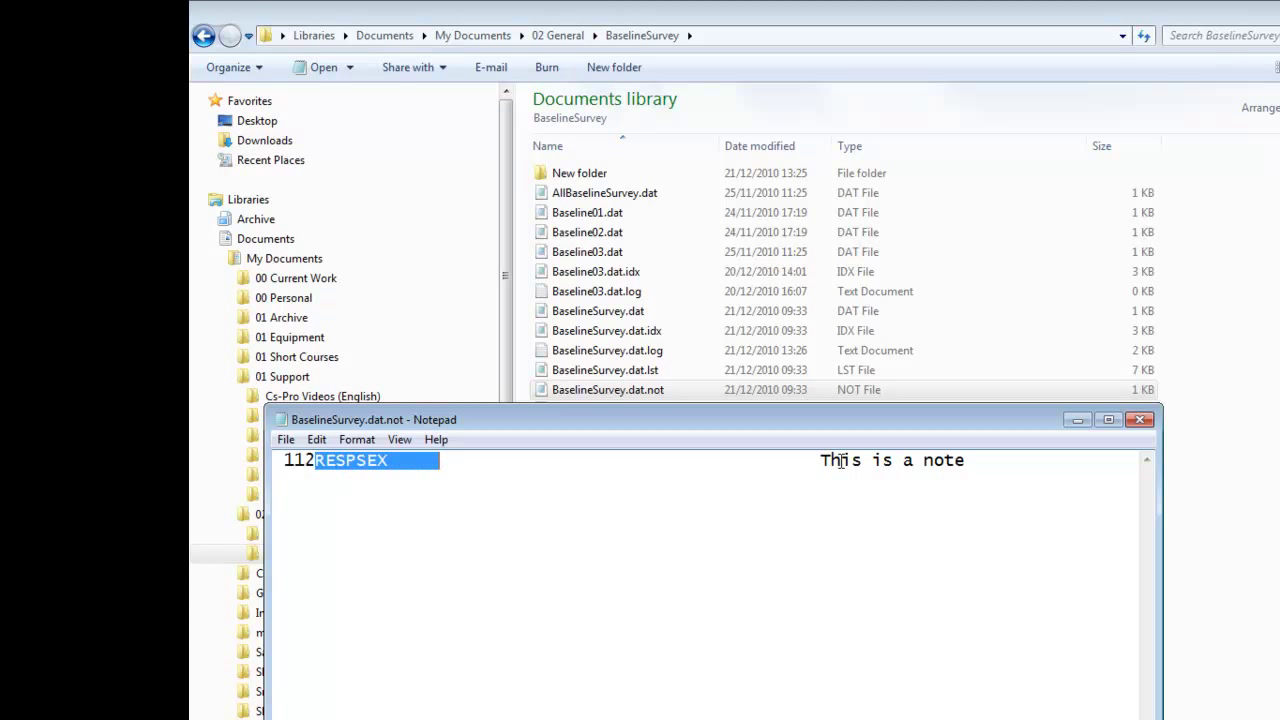
left_click(1139, 419)
Step: Open BaselineSurvey.dat.sts and highlight 645, BASELINESURVEY_DICT and HHSIZE on the Pos line
left_click(652, 412)
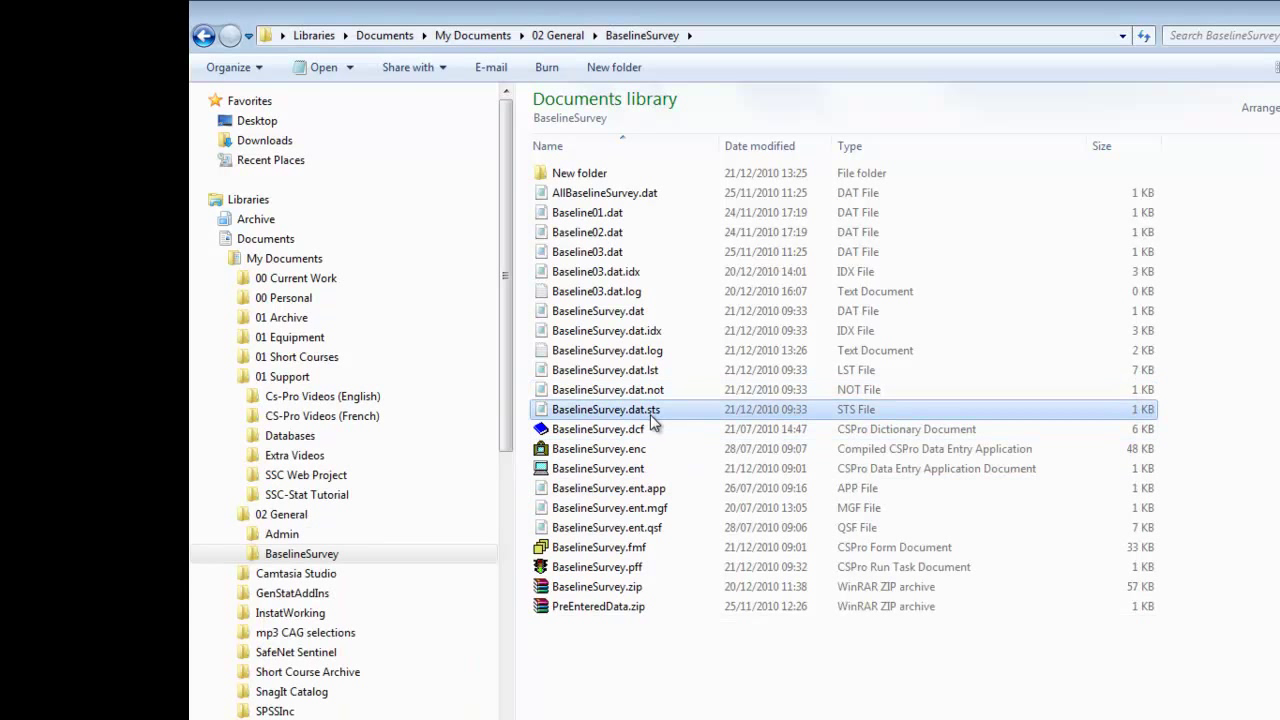
double_click(650, 414)
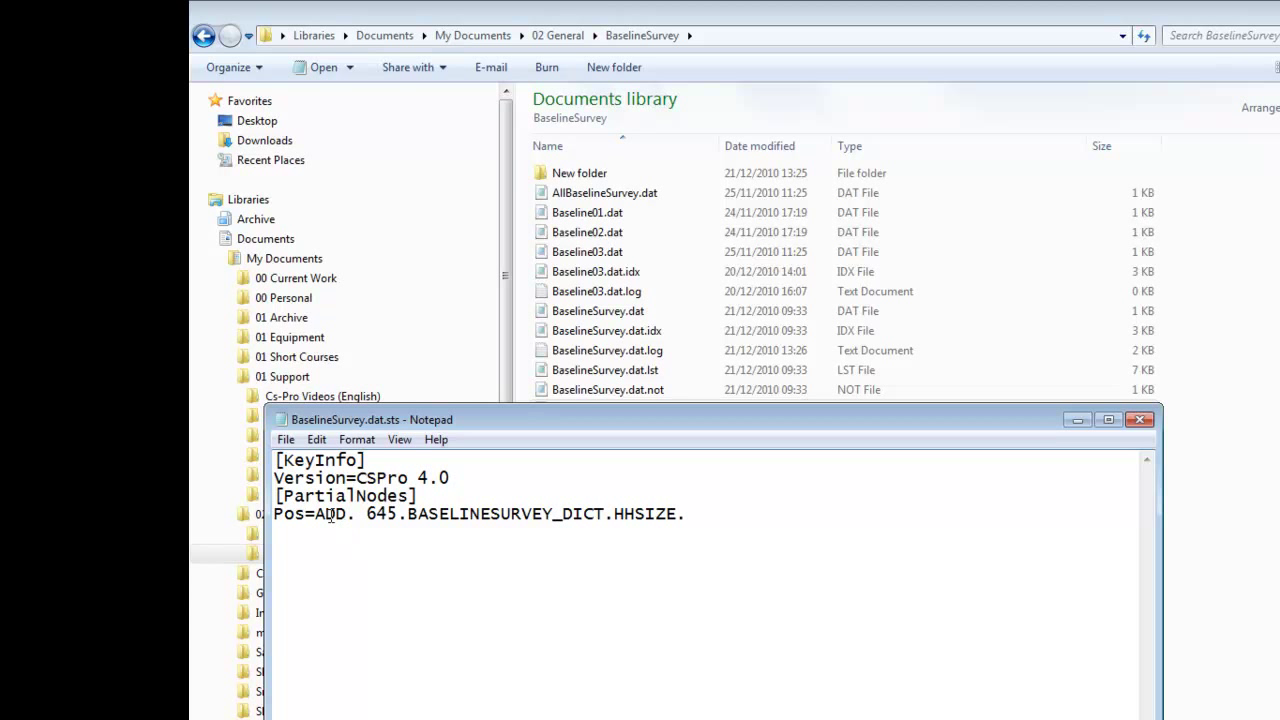
left_click_drag(399, 514, 357, 514)
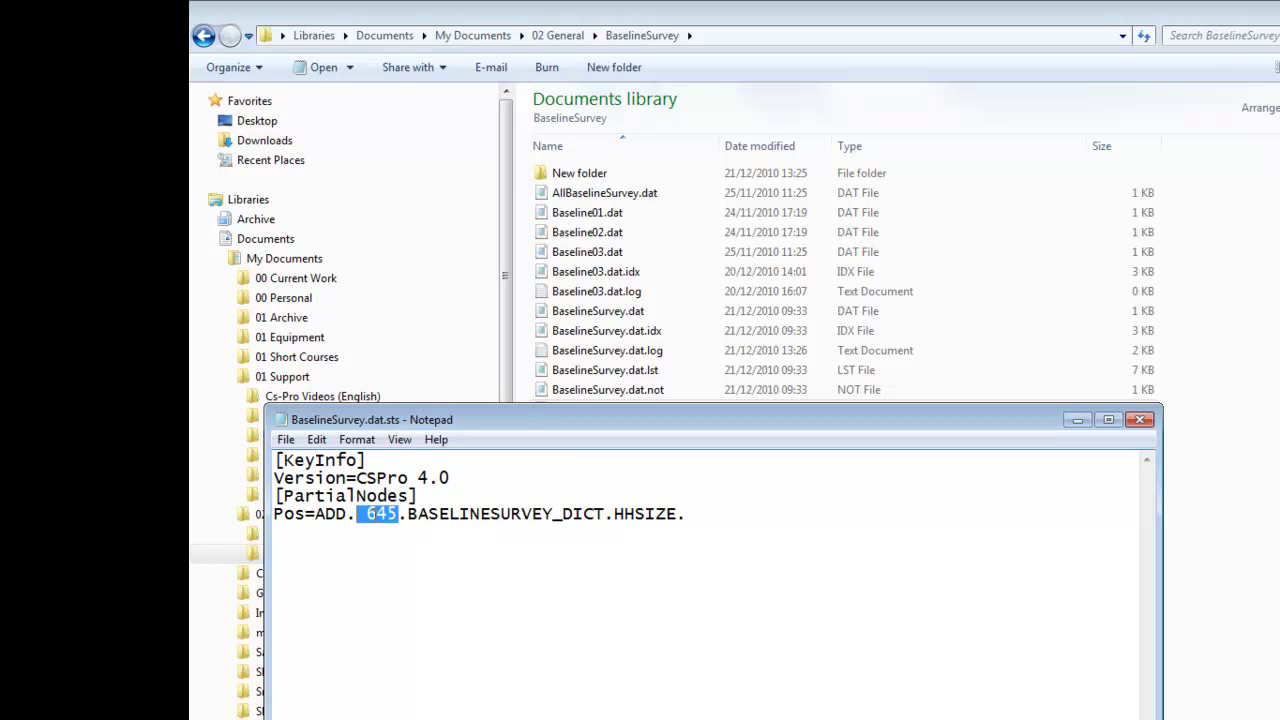
left_click_drag(408, 514, 586, 512)
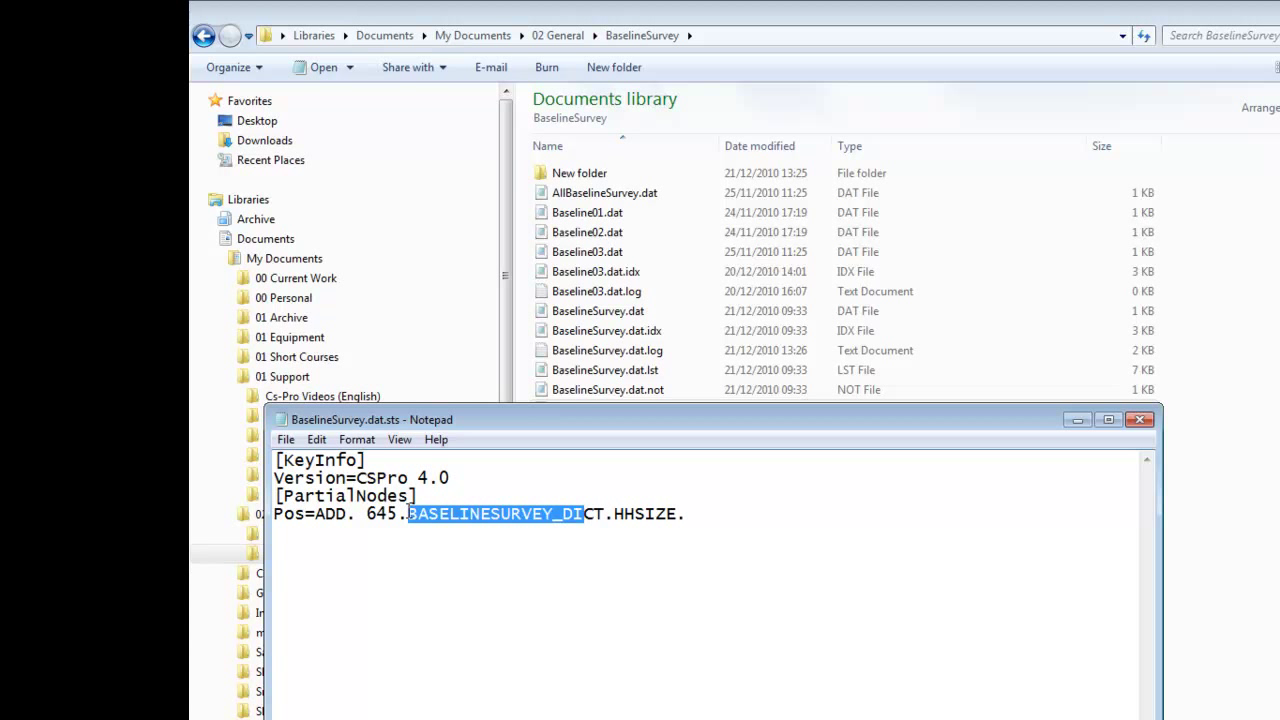
left_click_drag(616, 514, 686, 515)
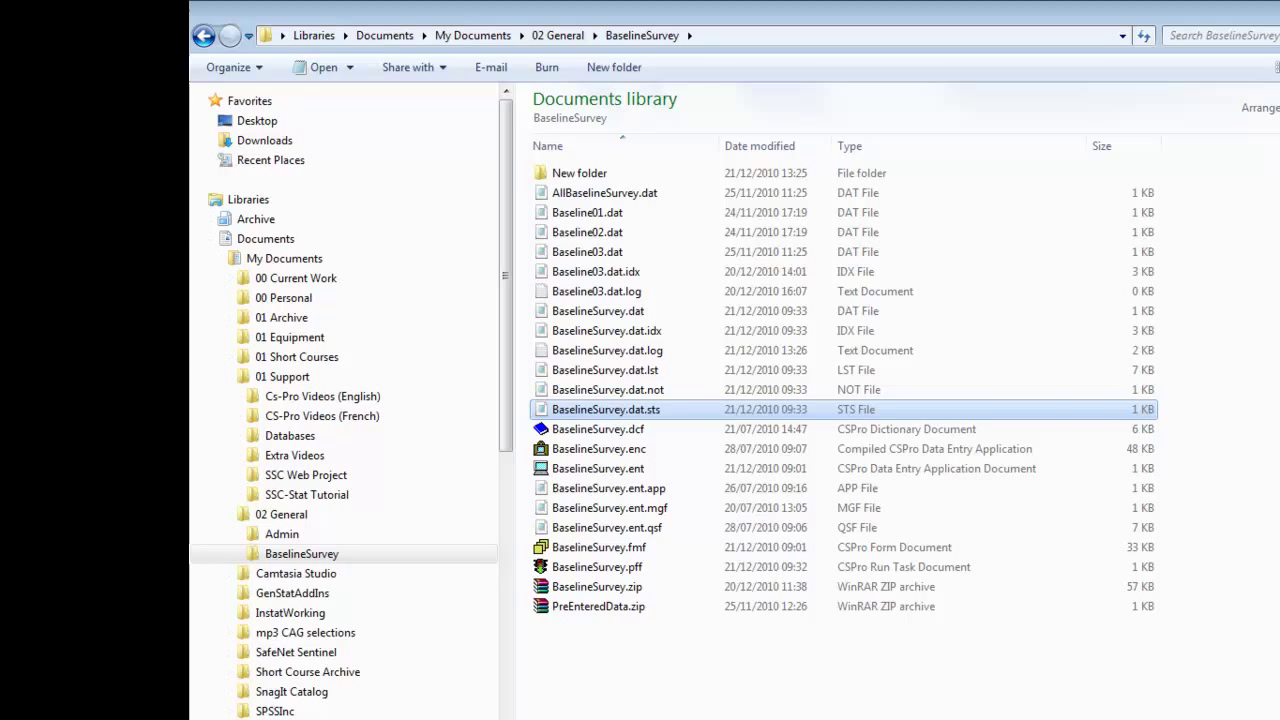
key("super")
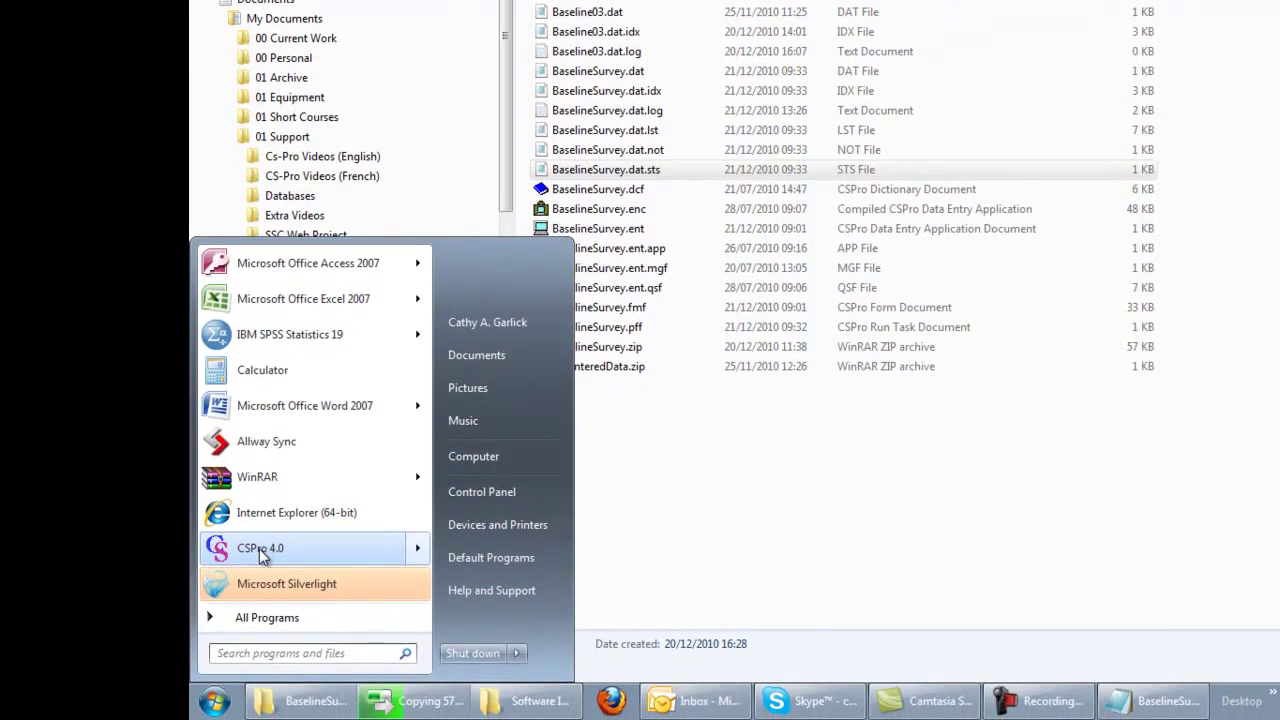
left_click(261, 553)
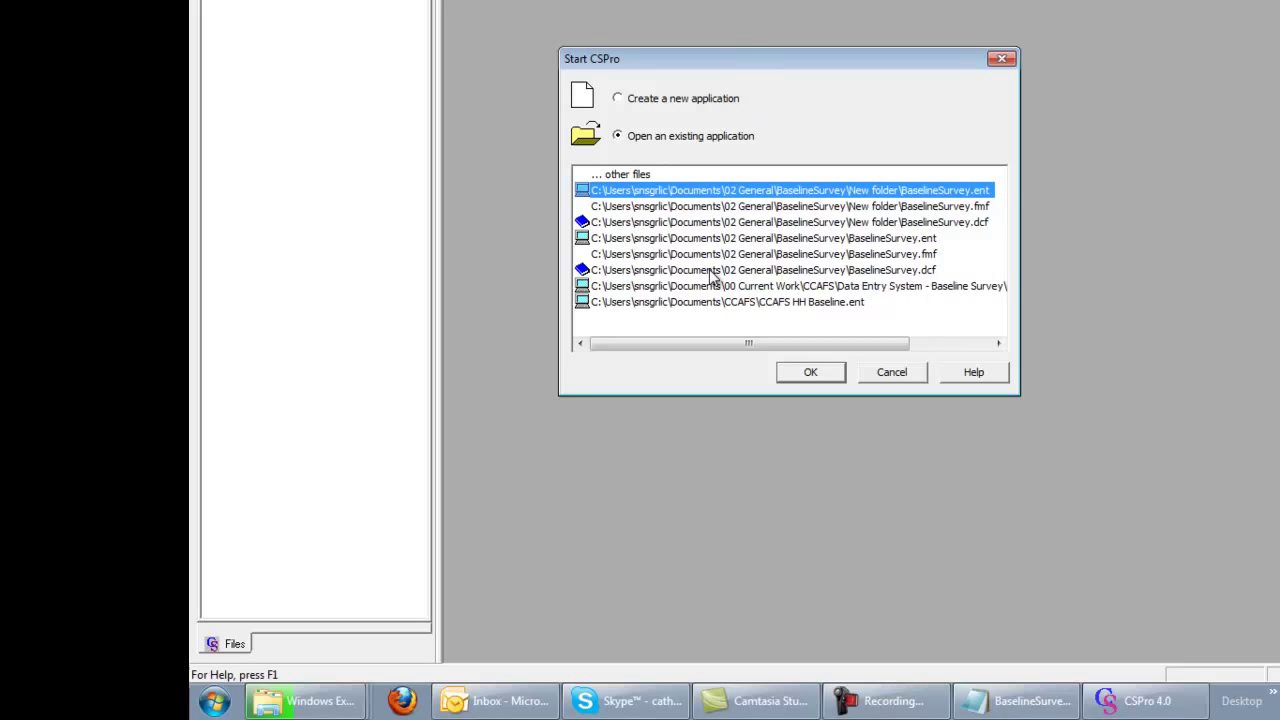
left_click(688, 100)
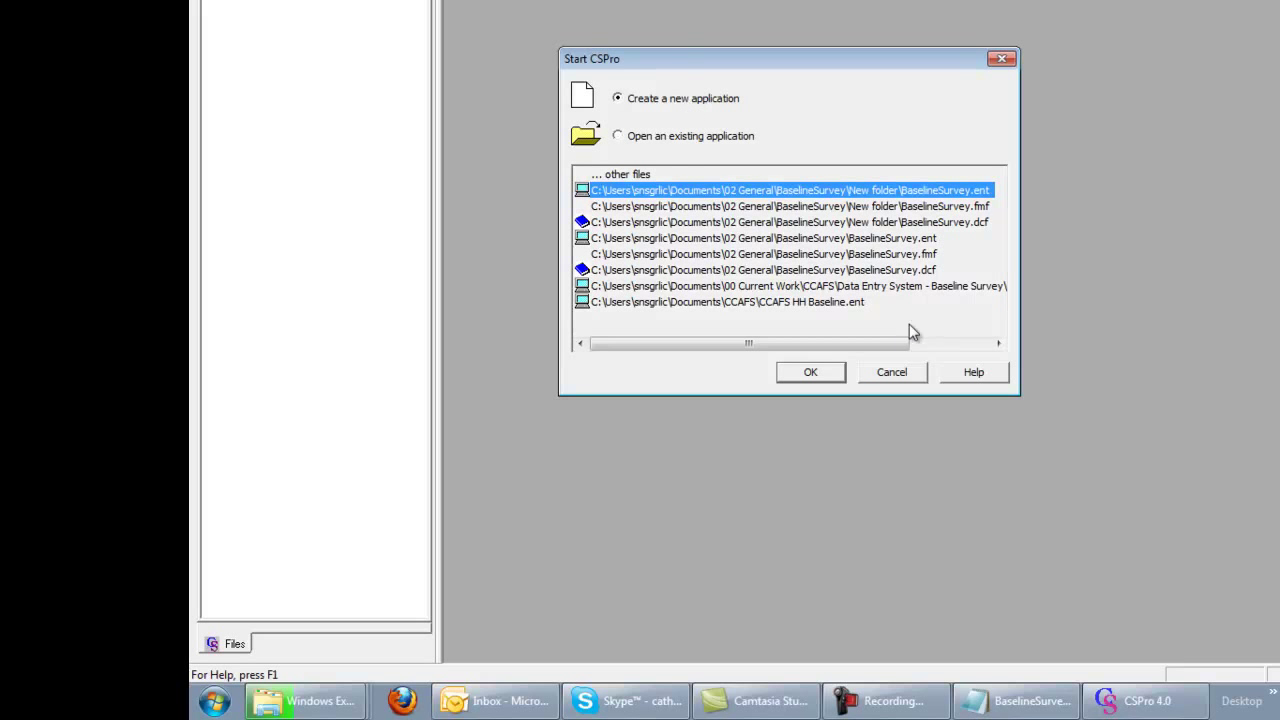
left_click(893, 372)
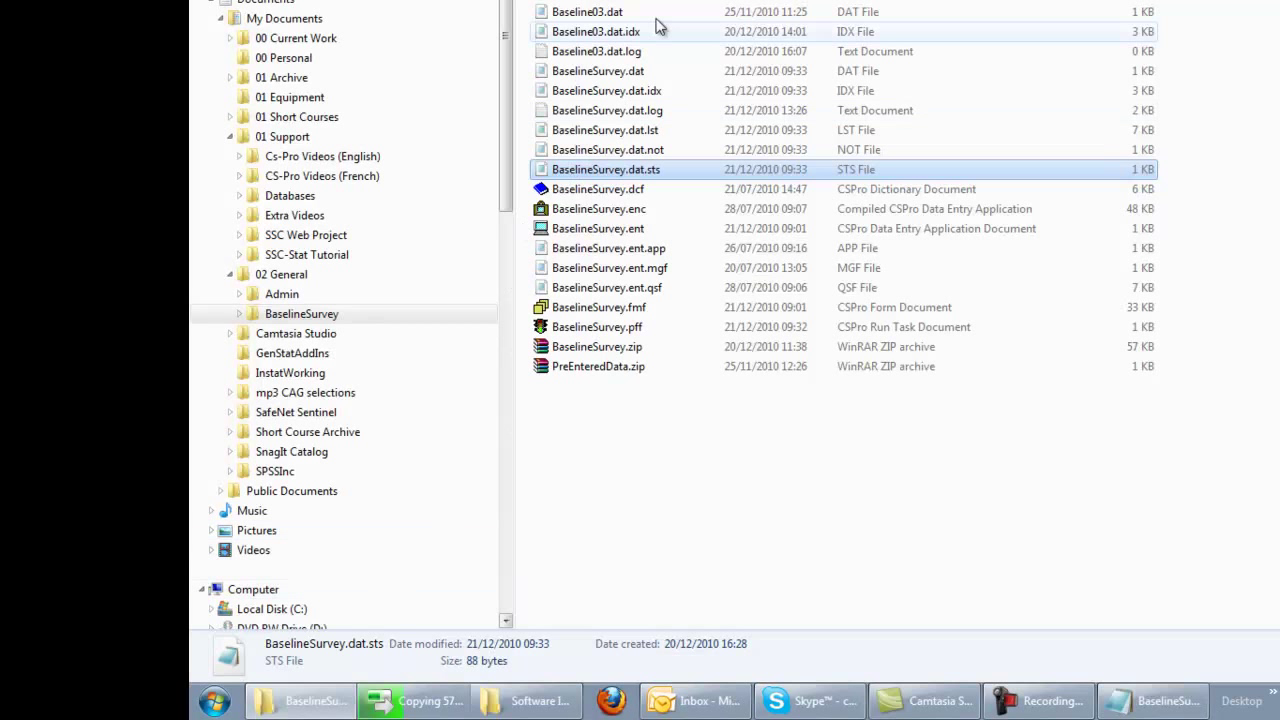
double_click(590, 240)
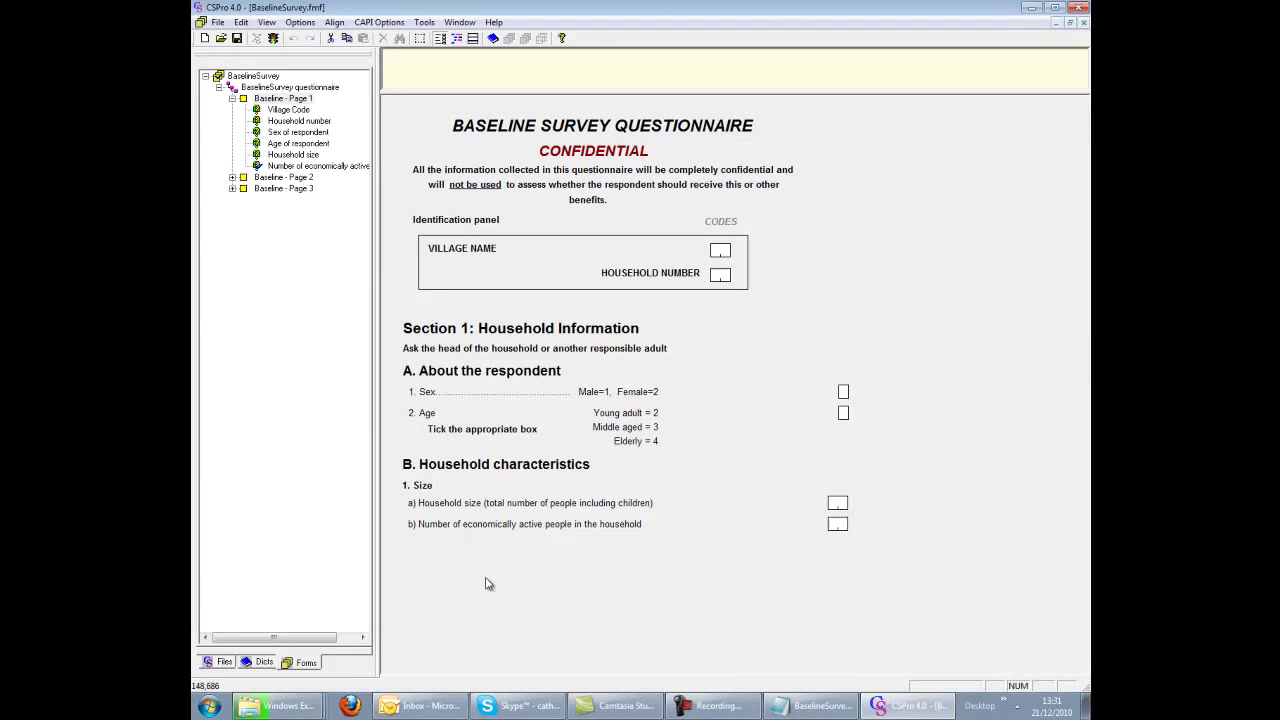
left_click(1078, 7)
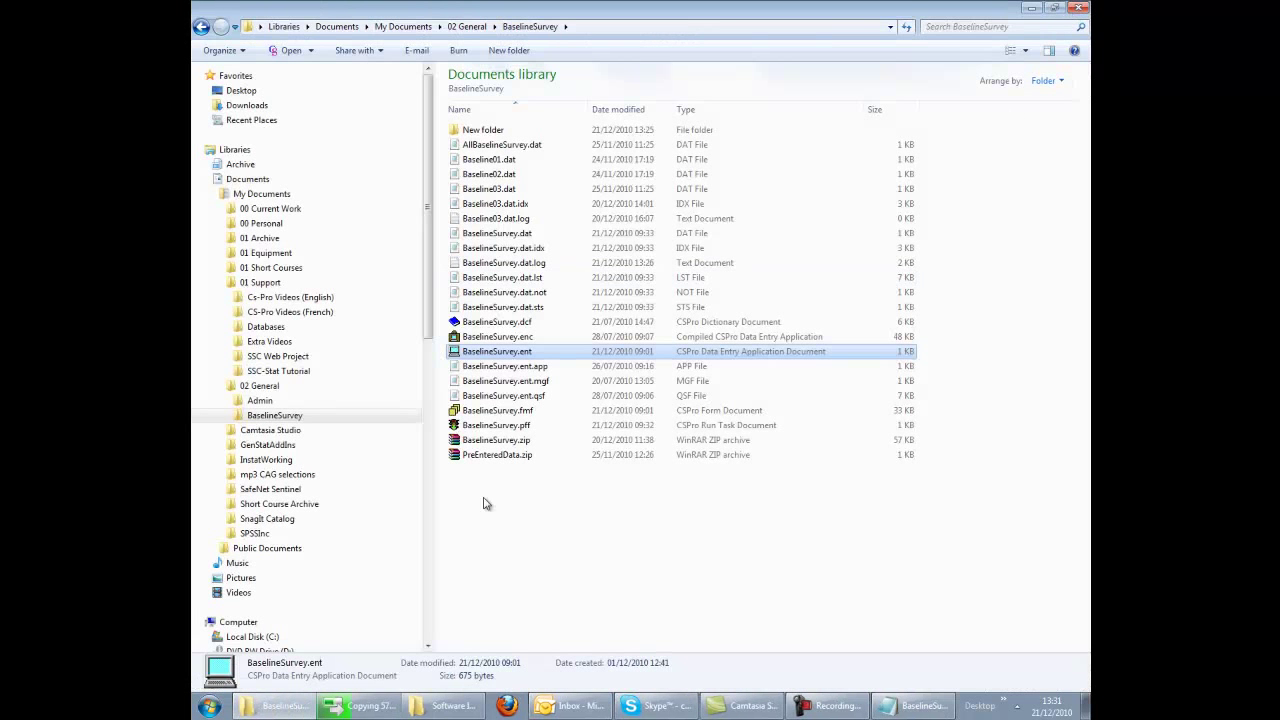
Step: Run BaselineSurvey.enc on BaselineSurvey.dat and start entry with an operator ID
double_click(493, 339)
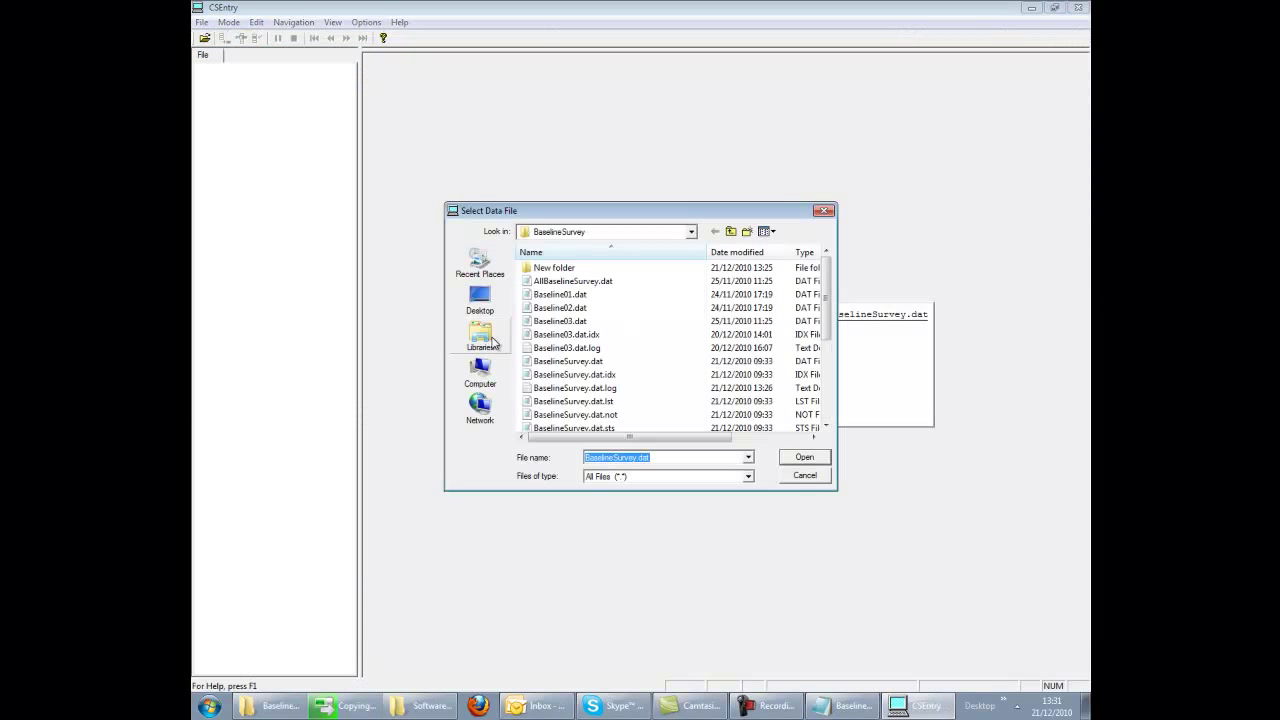
left_click(804, 457)
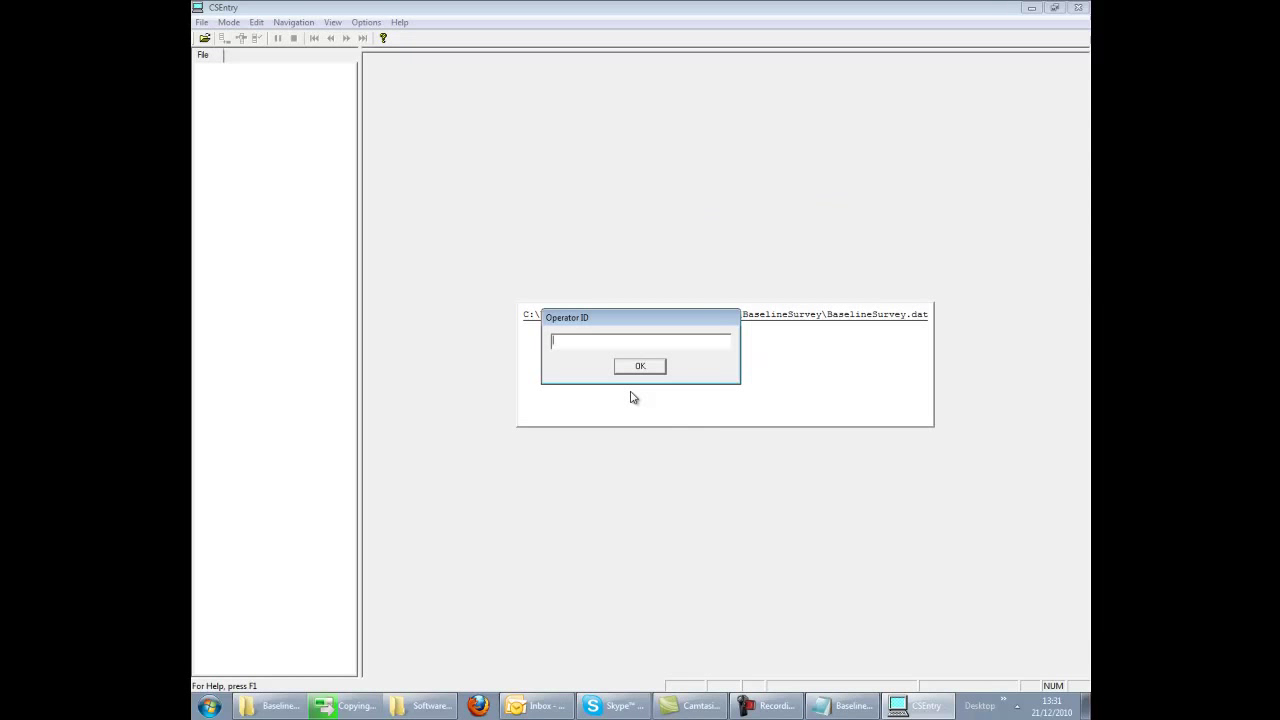
type("catap")
key("Return")
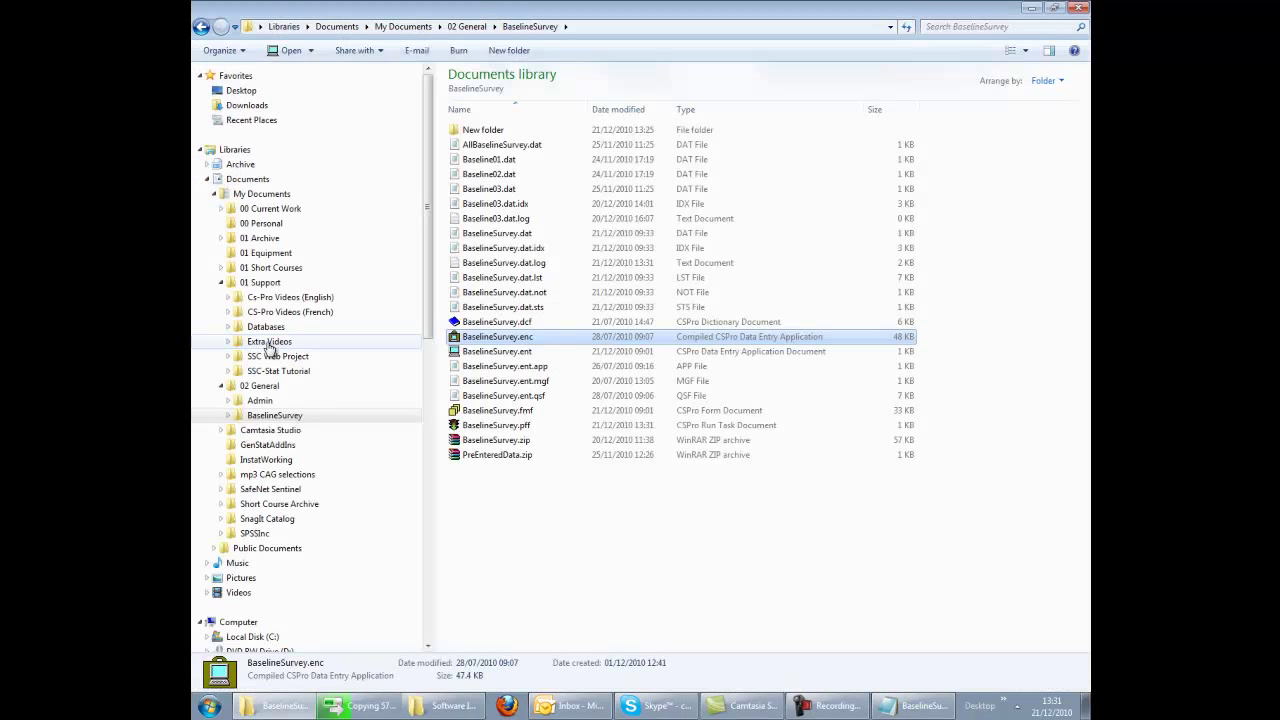
left_click(269, 344)
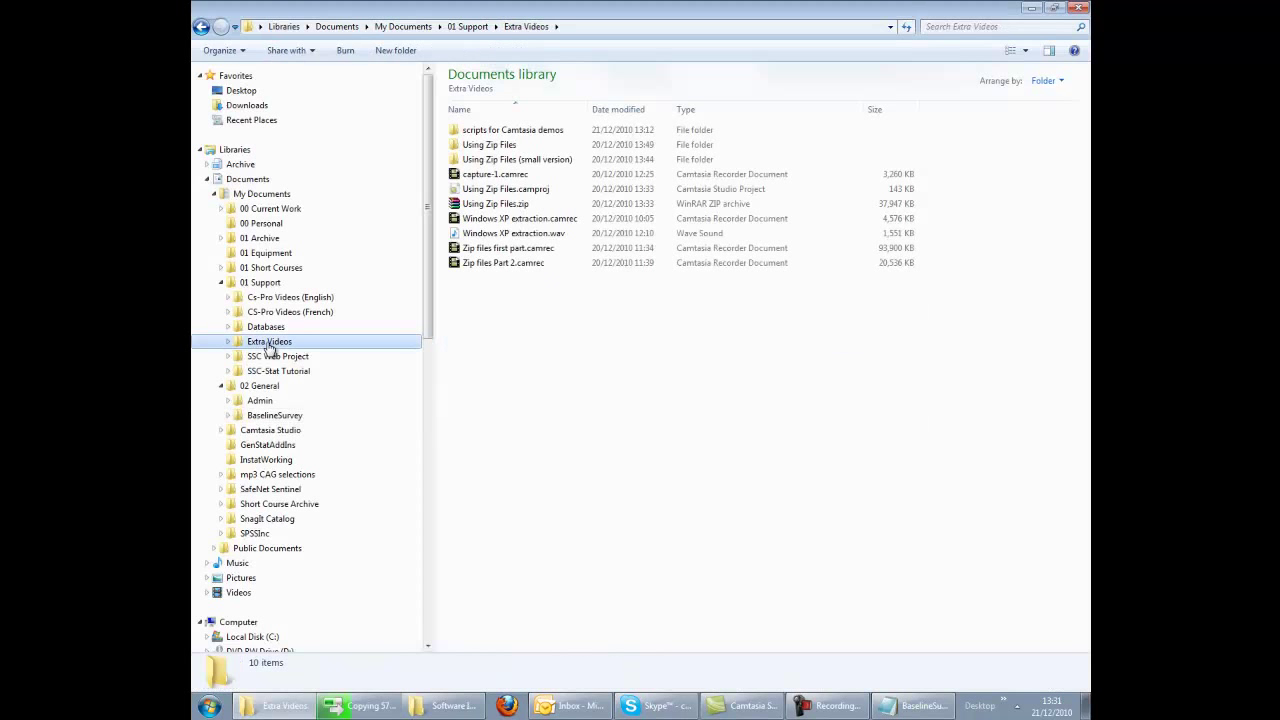
left_click(209, 705)
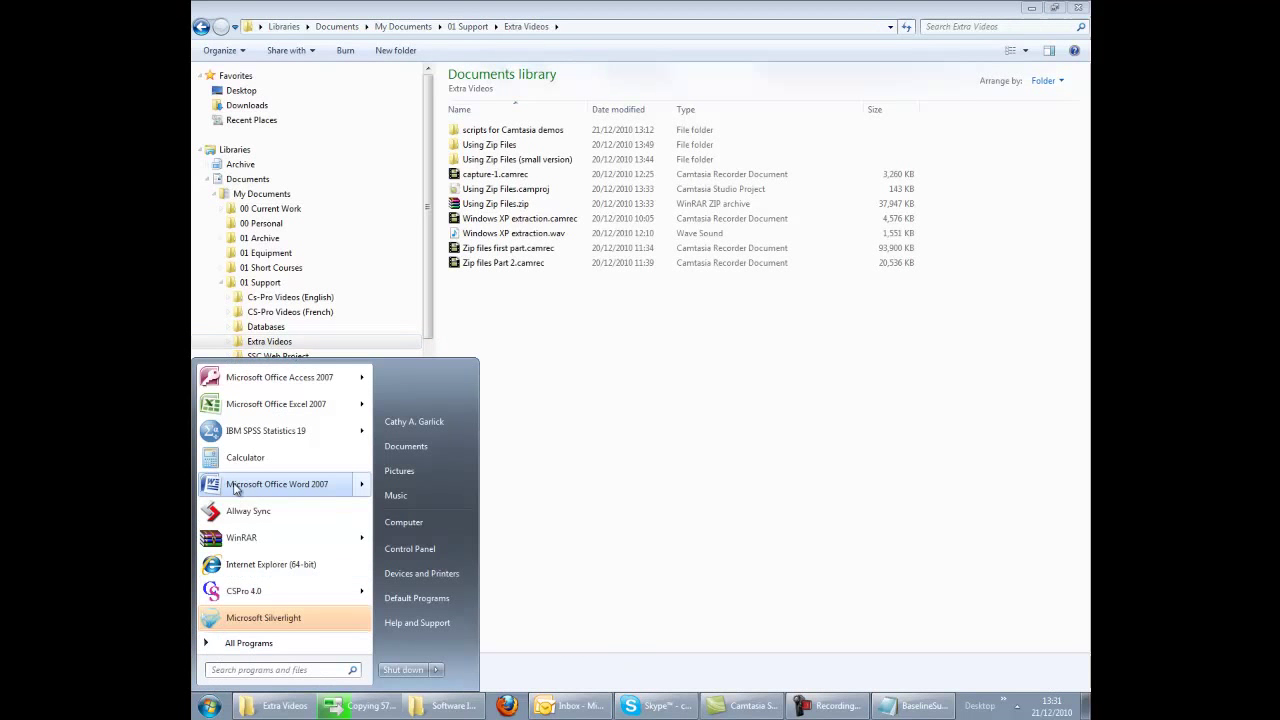
mouse_move(235, 485)
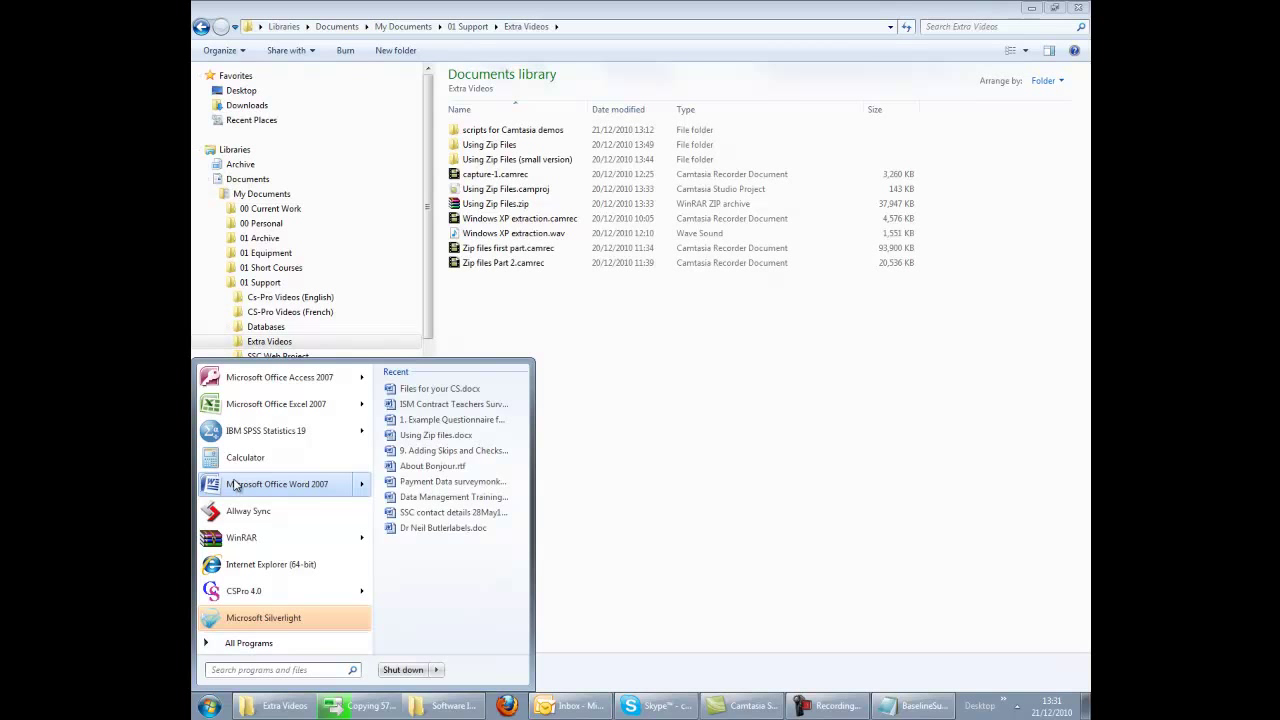
left_click(235, 485)
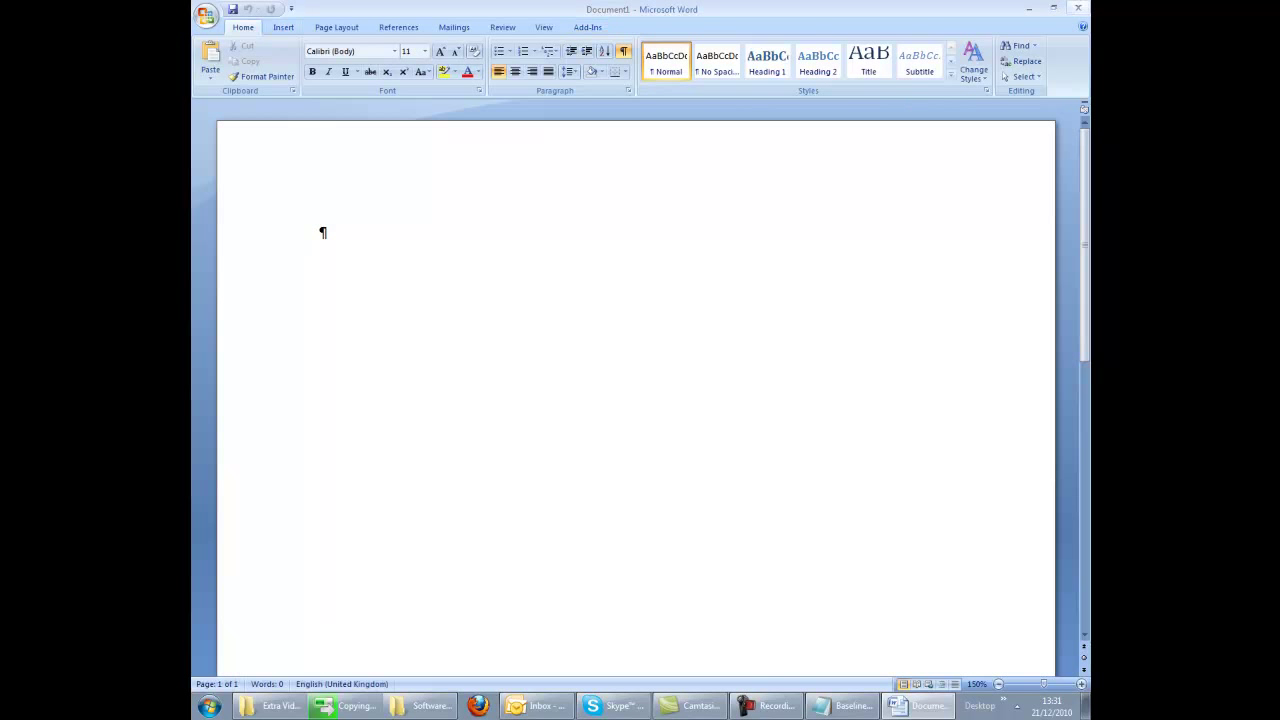
left_click(1080, 12)
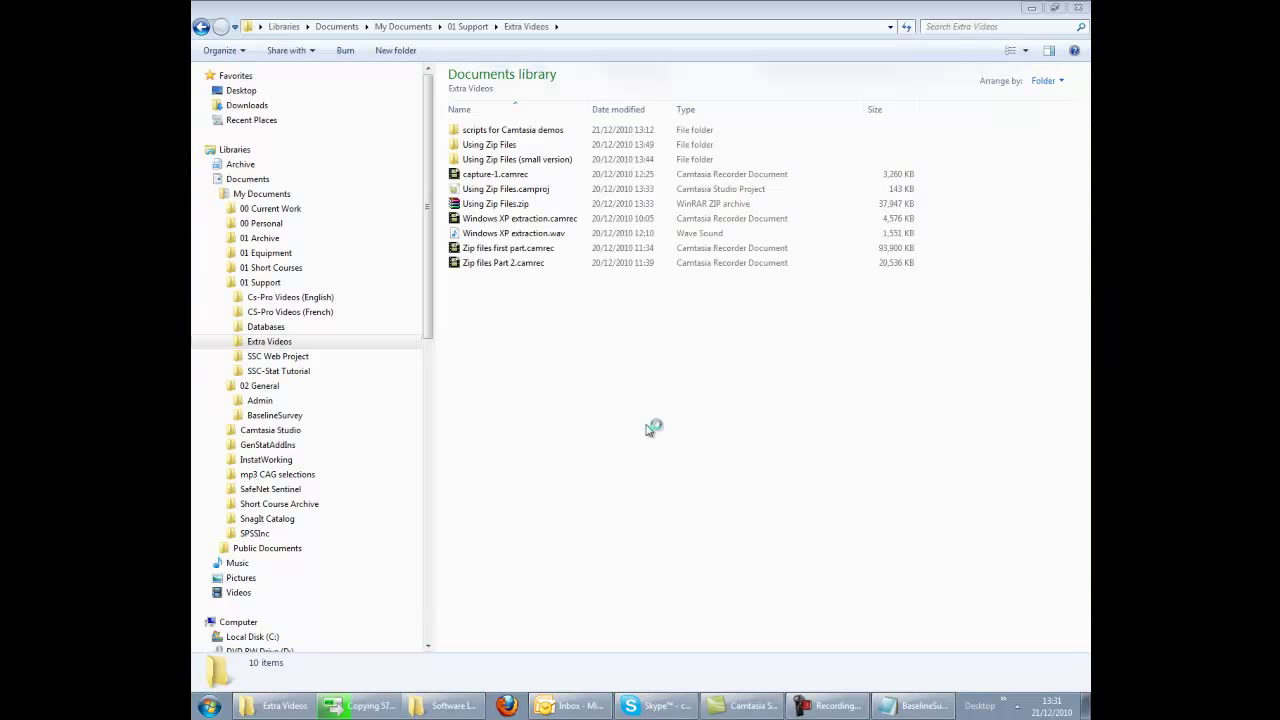
double_click(521, 131)
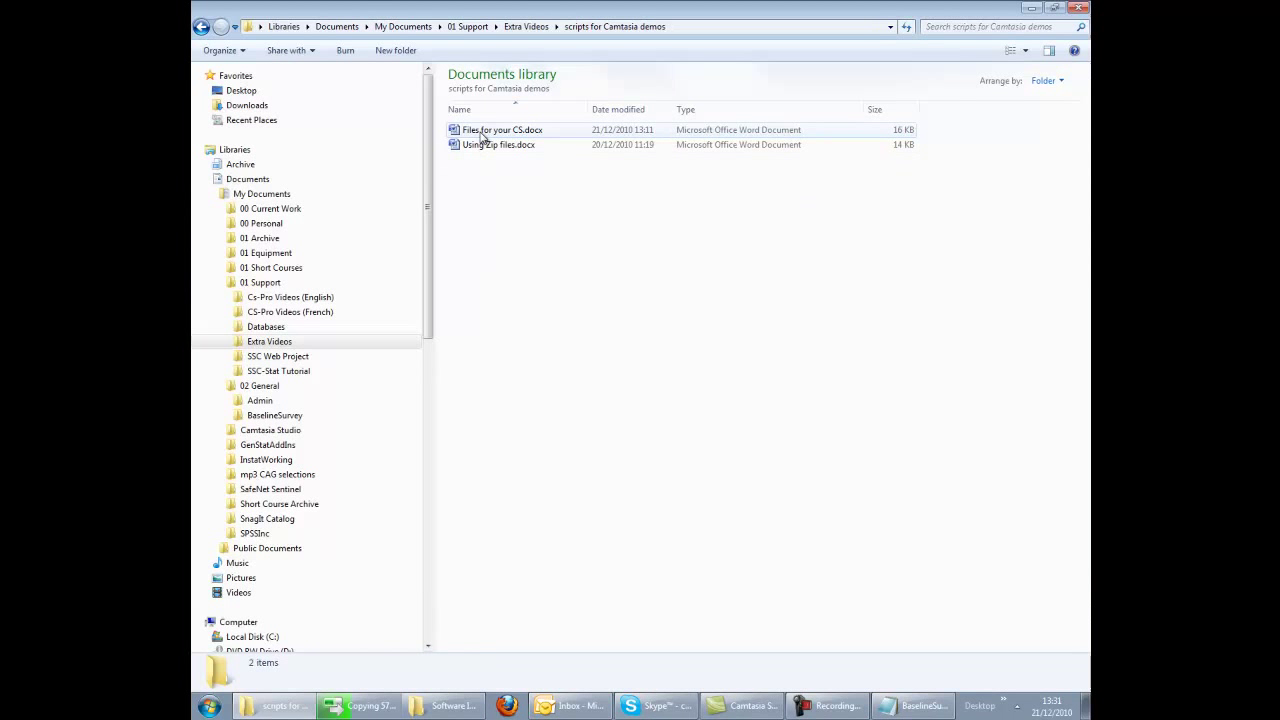
double_click(482, 134)
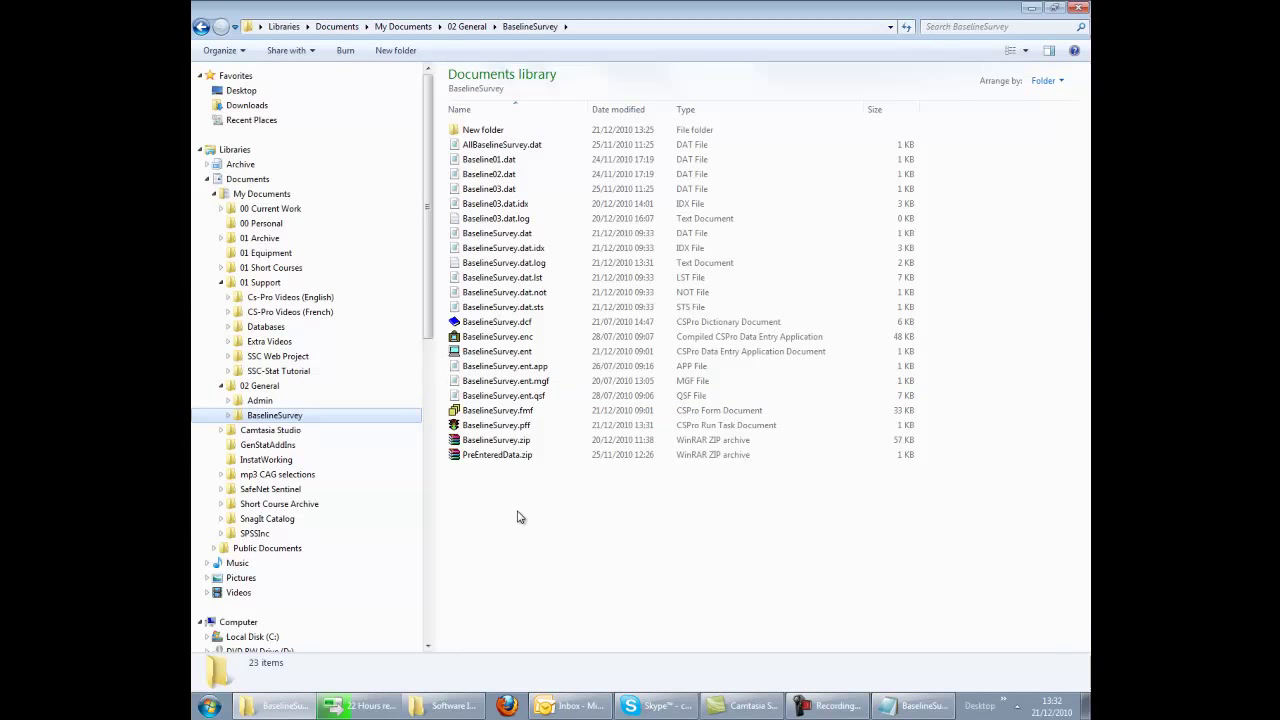
left_click(526, 322)
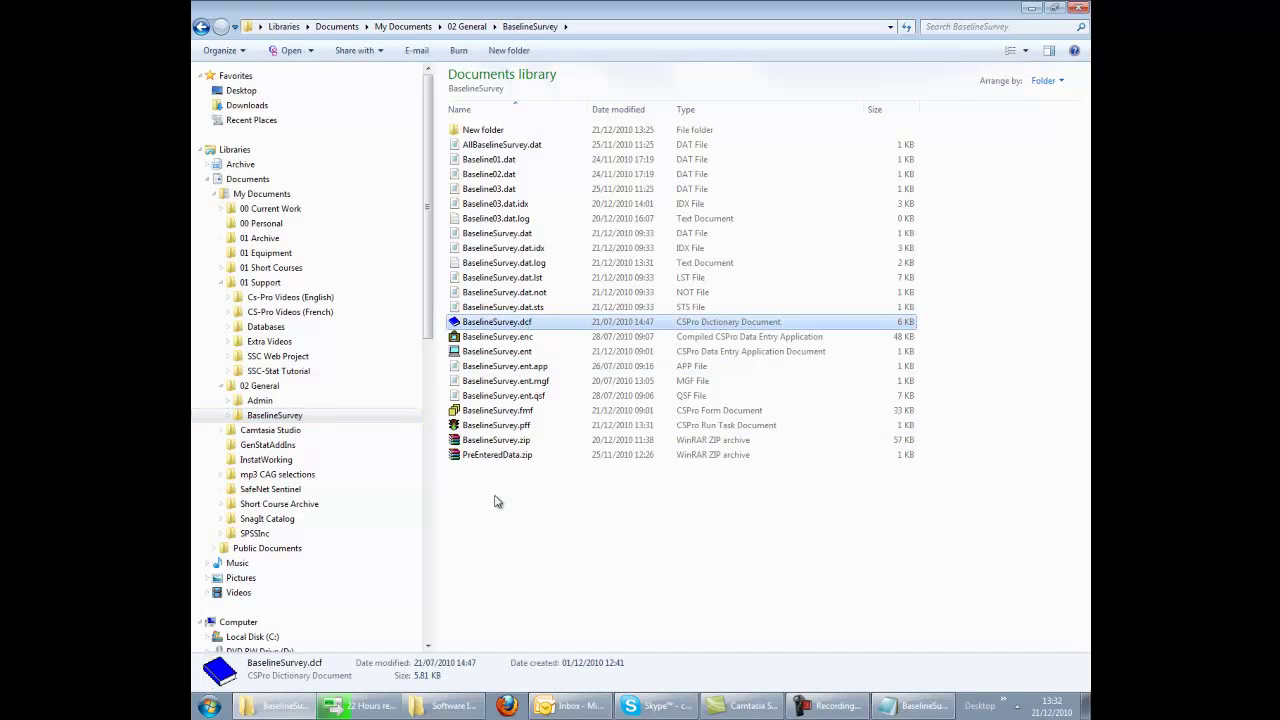
left_click(516, 236)
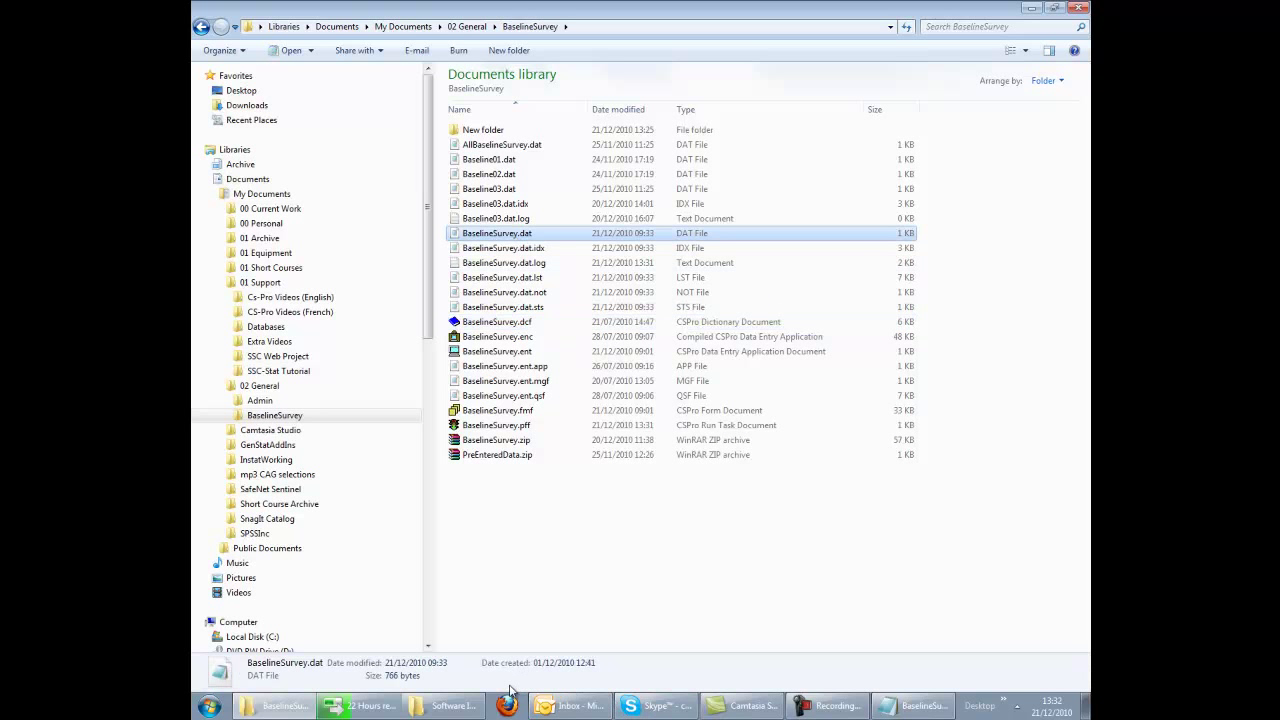